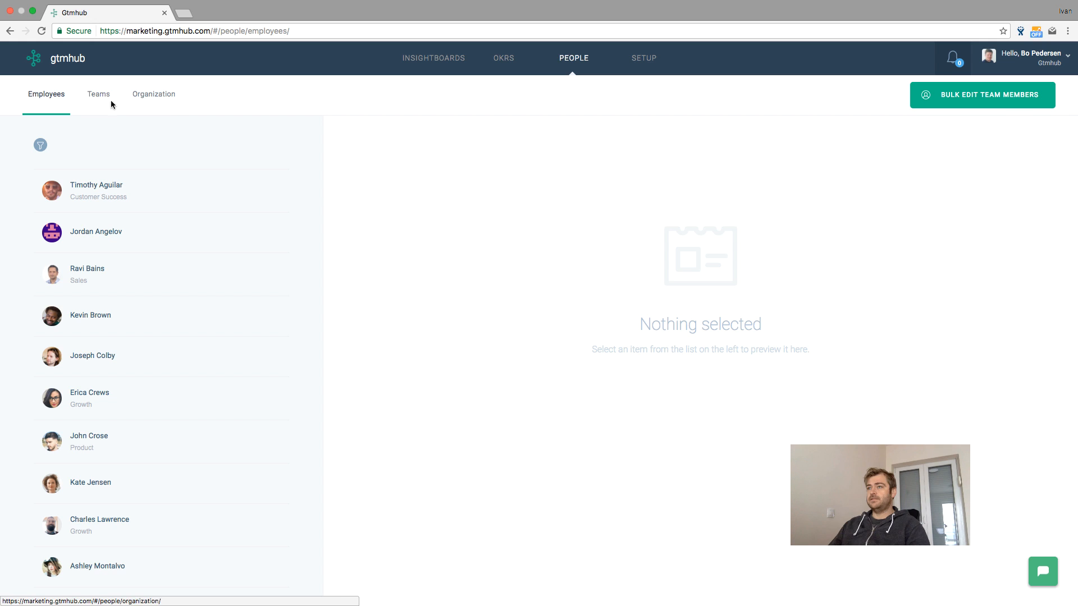
Review the employee list, the team list and the organization chart of the company.
{"action": "left_click", "coordinate": [49, 103]}
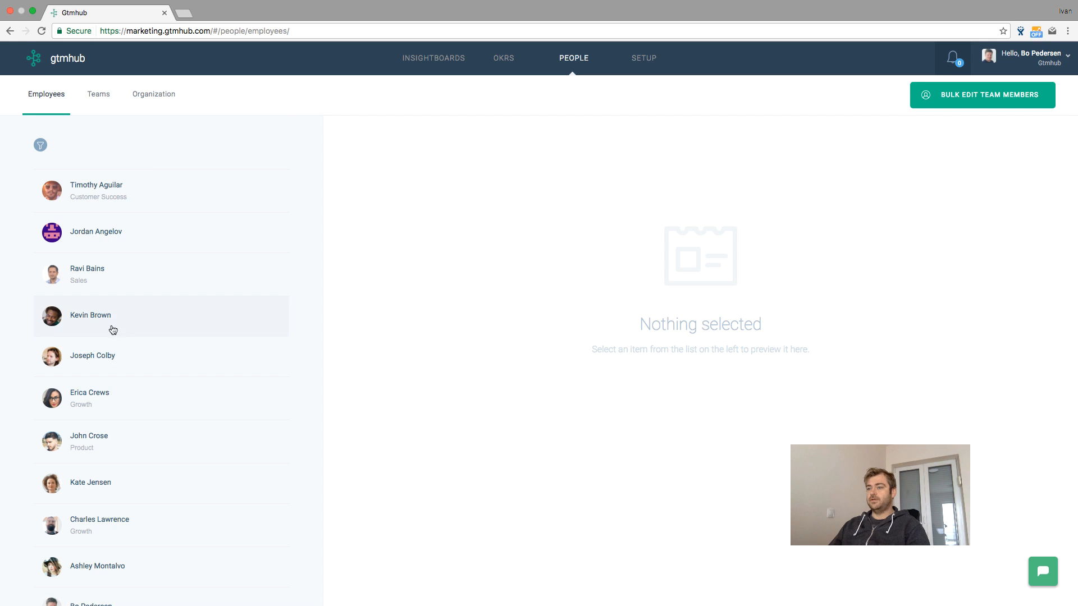
{"action": "left_click", "coordinate": [101, 98]}
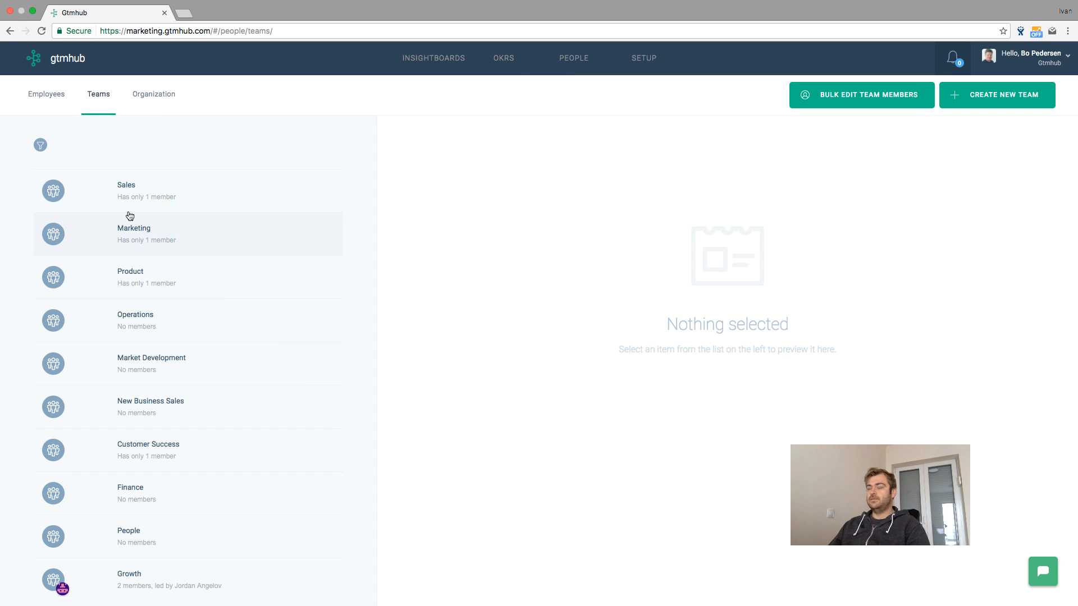
{"action": "scroll", "coordinate": [143, 261], "scroll_direction": "down", "scroll_amount": 2}
{"action": "scroll", "coordinate": [145, 264], "scroll_direction": "up", "scroll_amount": 2}
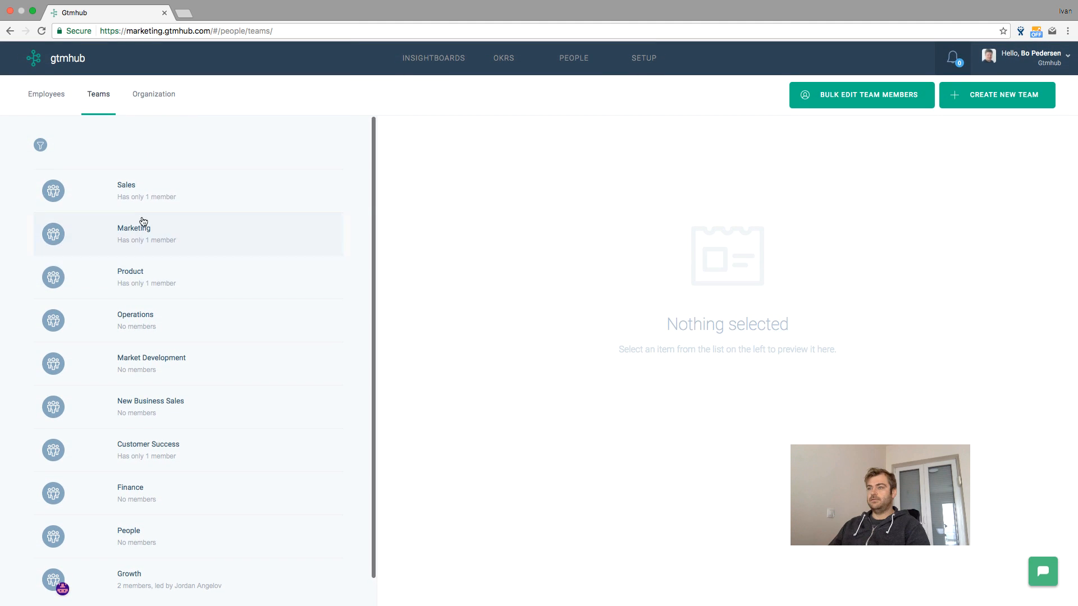
{"action": "left_click", "coordinate": [151, 106]}
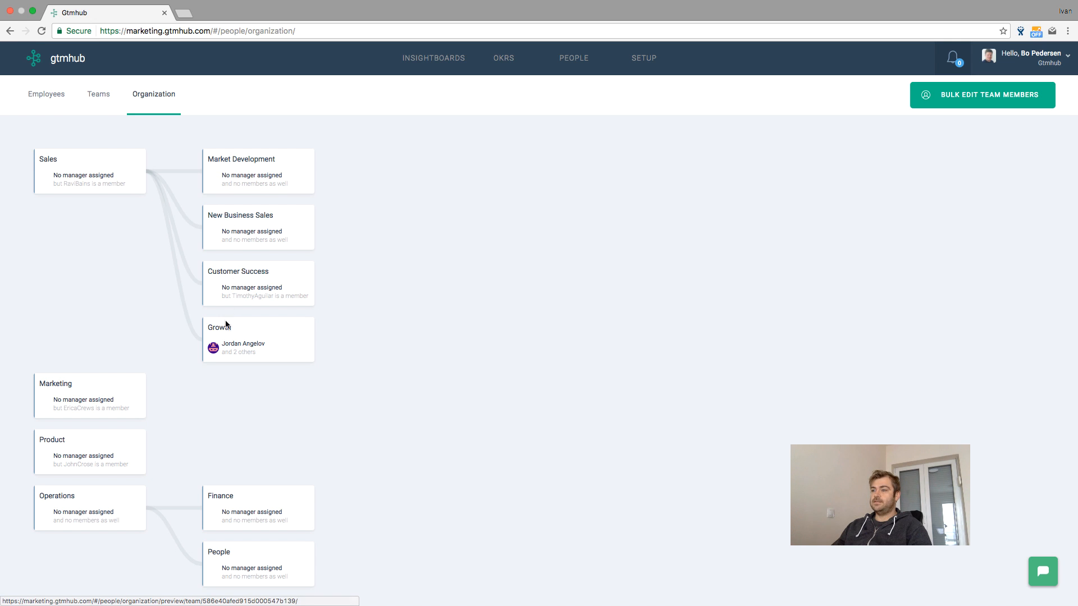
{"action": "scroll", "coordinate": [357, 332], "scroll_direction": "down", "scroll_amount": 1}
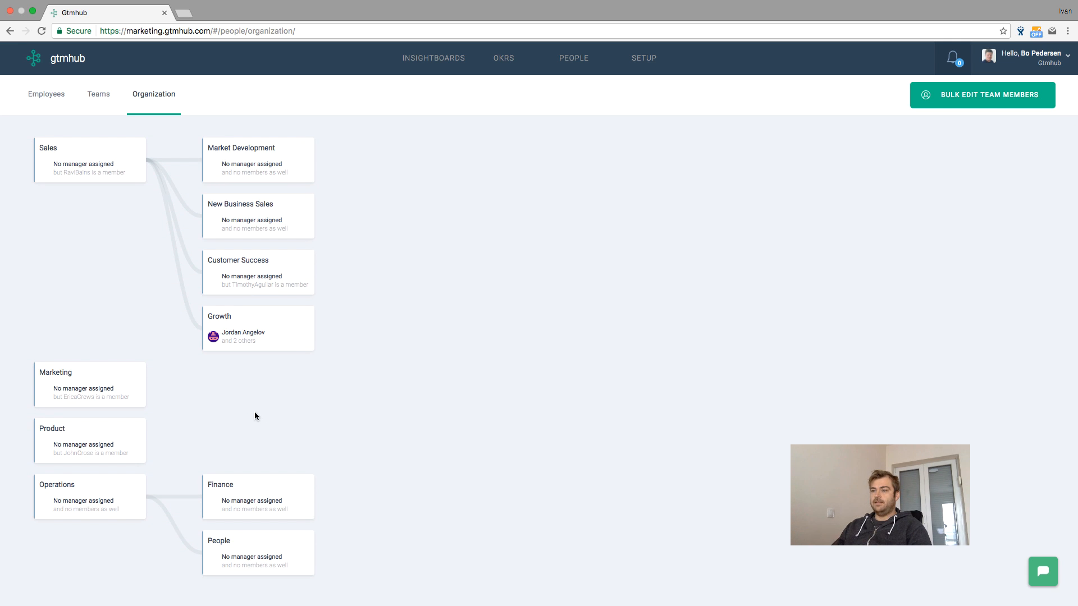
{"action": "scroll", "coordinate": [191, 413], "scroll_direction": "up", "scroll_amount": 1}
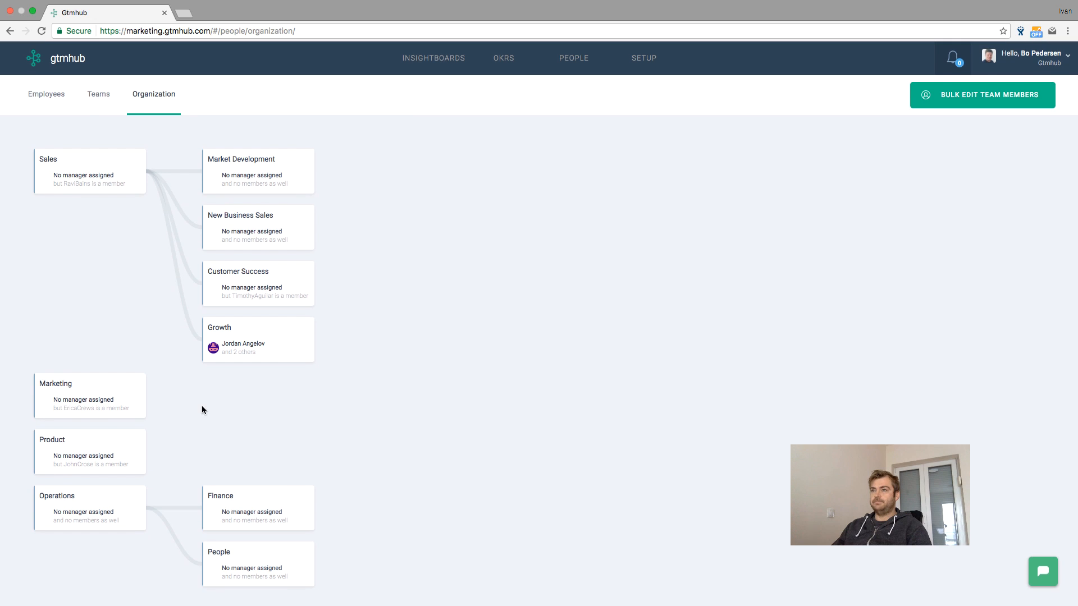
Start a new team named Engineering with the description "We build stuff." and Product as its parent team.
{"action": "left_click", "coordinate": [91, 95]}
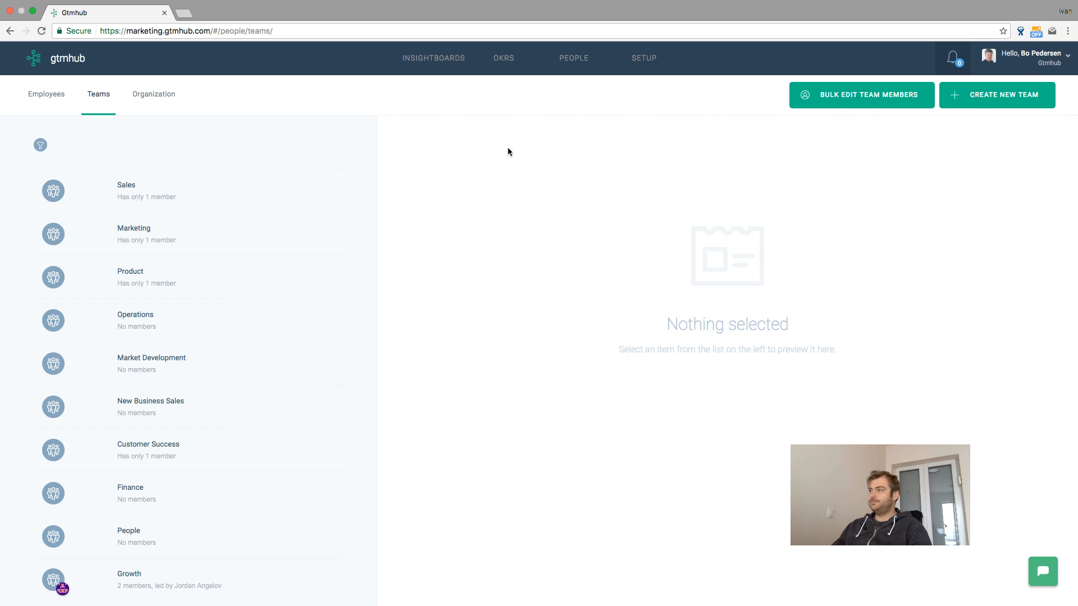
{"action": "left_click", "coordinate": [1007, 100]}
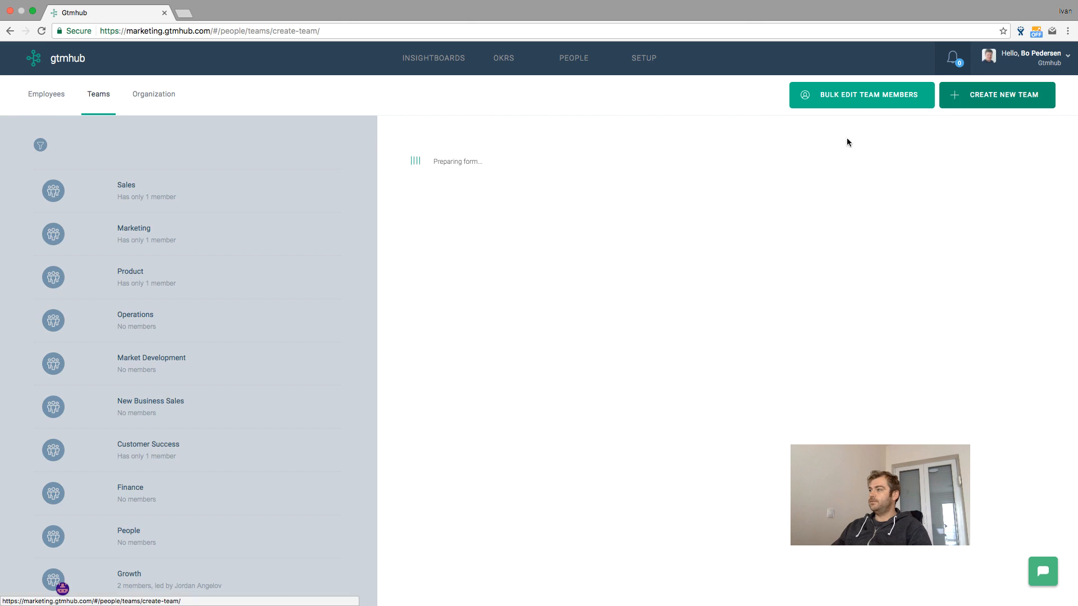
{"action": "left_click", "coordinate": [705, 160]}
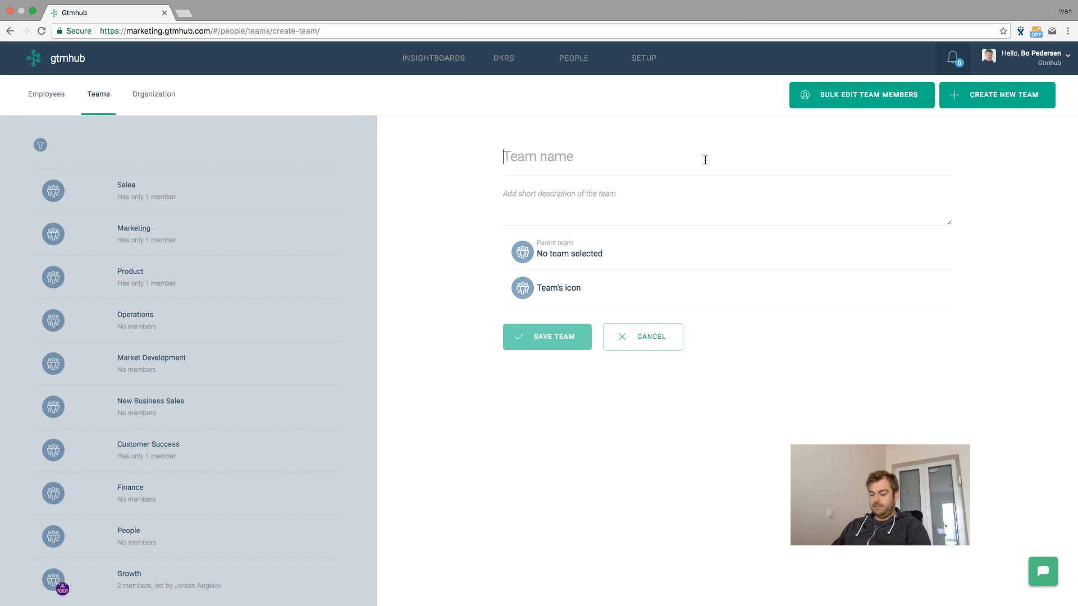
{"action": "type", "text": "Engin"}
{"action": "key", "text": "Down"}
{"action": "key", "text": "Tab"}
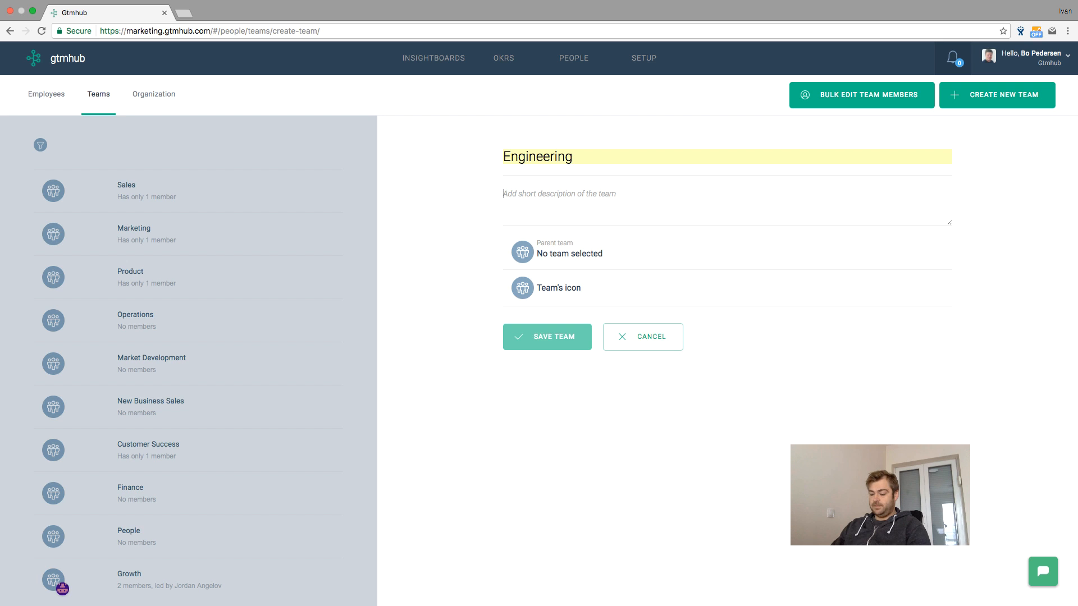
{"action": "type", "text": "We build s"}
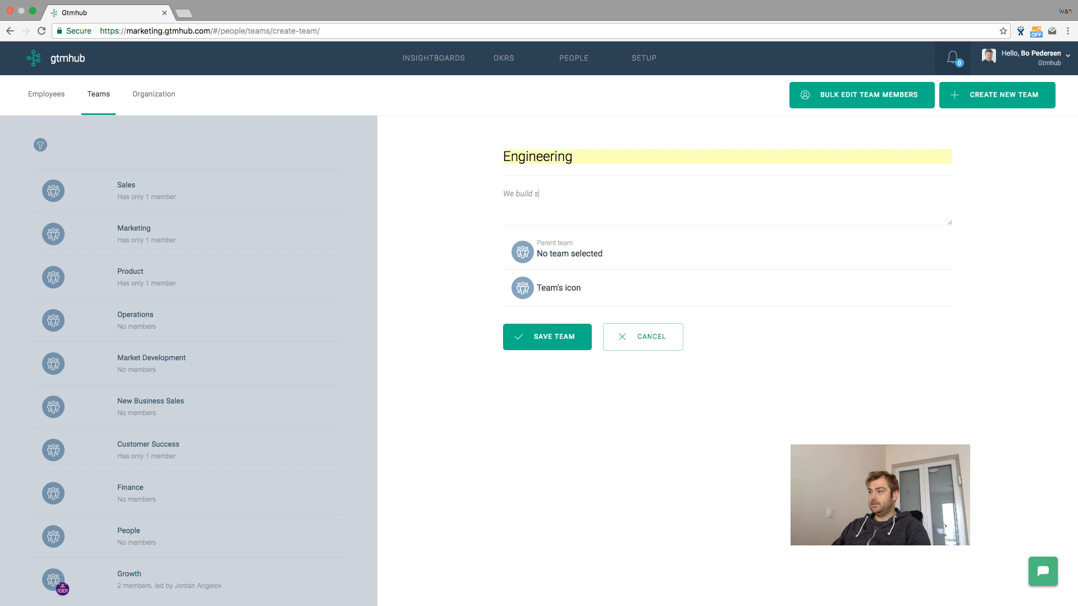
{"action": "type", "text": "tuff."}
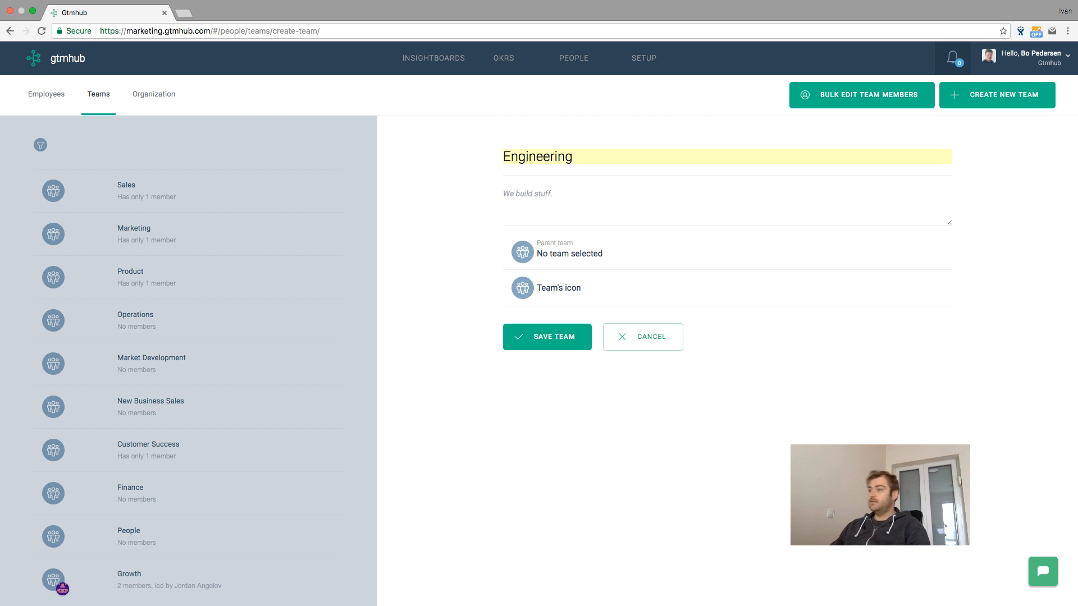
{"action": "left_click", "coordinate": [572, 256]}
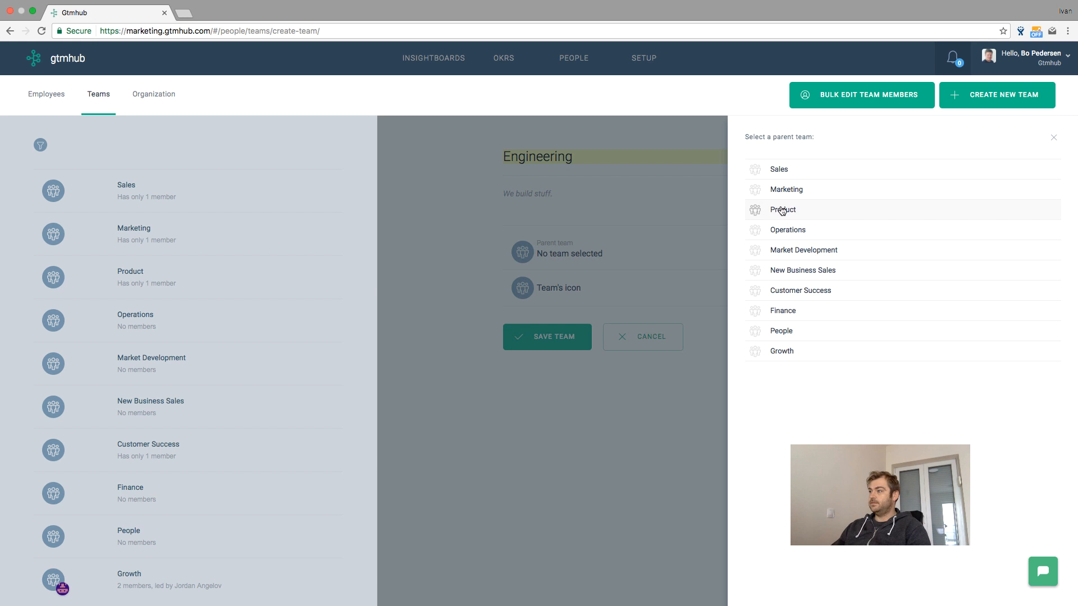
{"action": "left_click", "coordinate": [782, 210]}
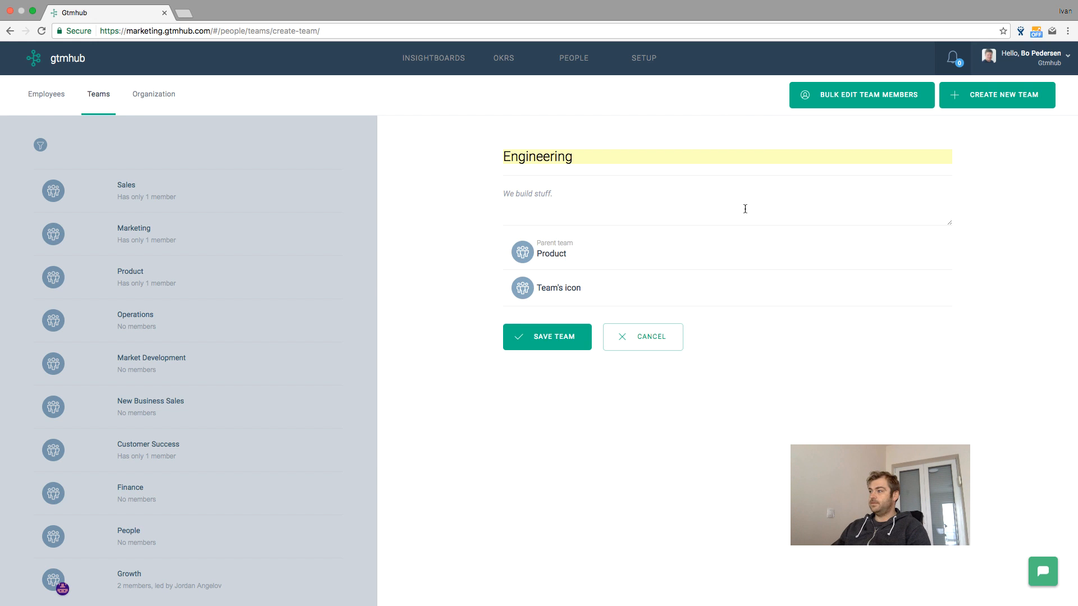
Give the Engineering team a flask icon in bright green and save the team.
{"action": "left_click", "coordinate": [568, 293]}
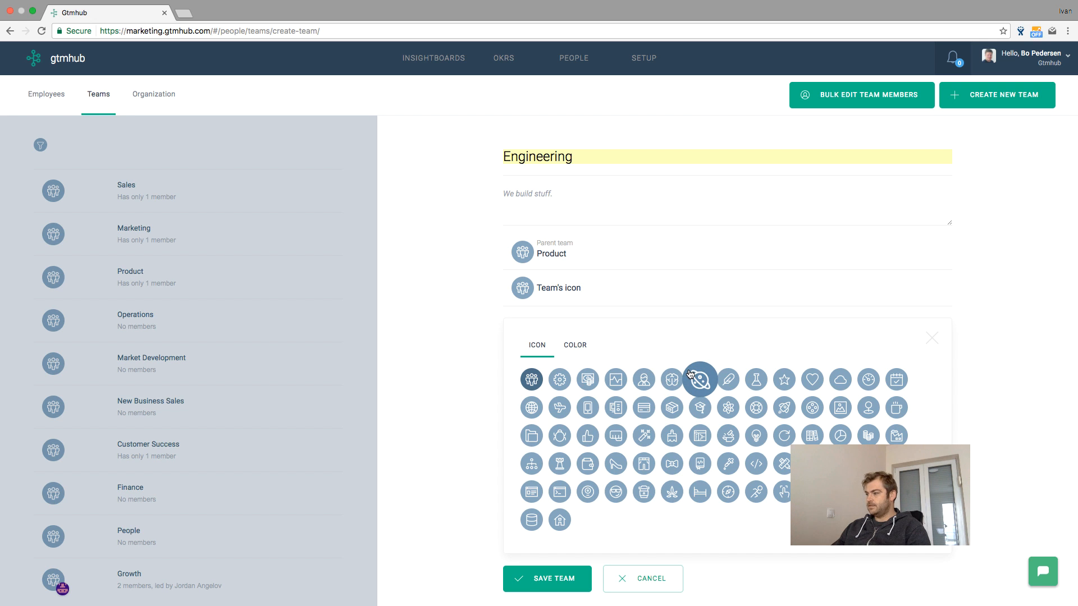
{"action": "left_click", "coordinate": [756, 380]}
{"action": "left_click", "coordinate": [572, 347]}
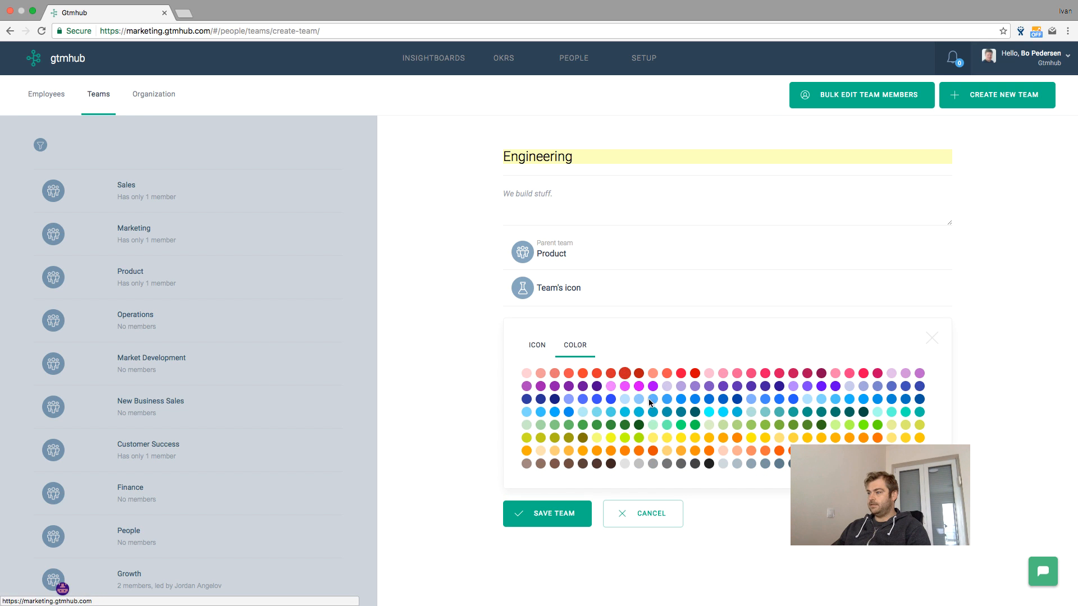
{"action": "left_click", "coordinate": [681, 427]}
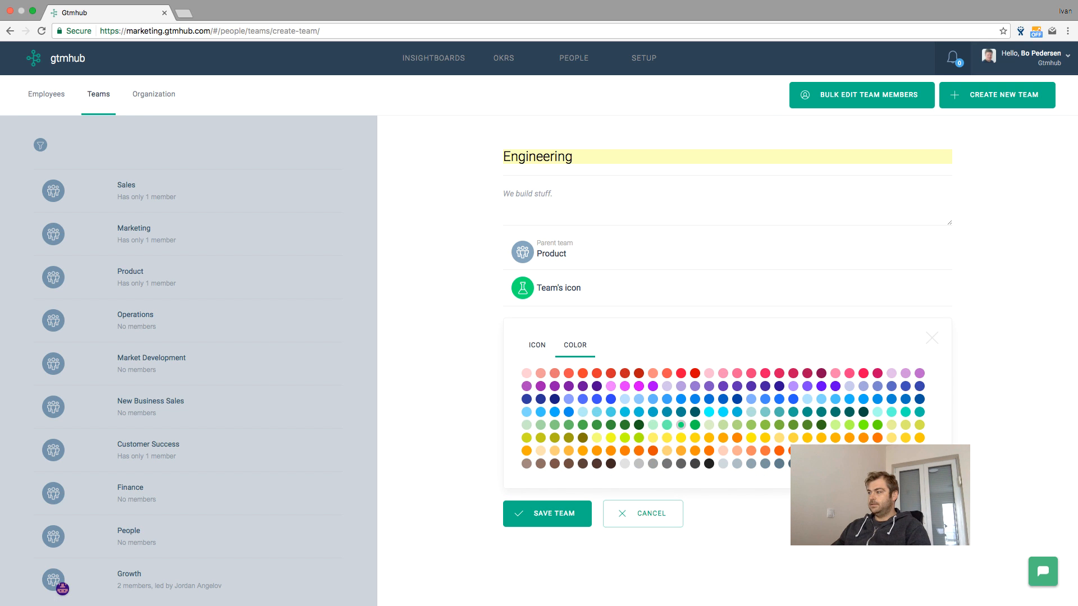
{"action": "left_click", "coordinate": [932, 337]}
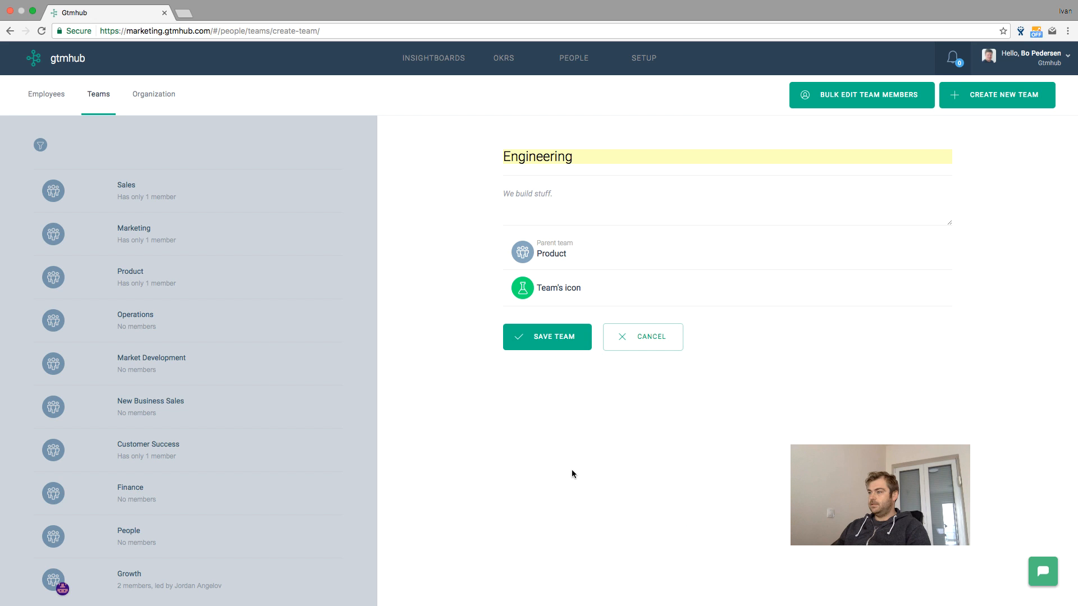
{"action": "left_click", "coordinate": [547, 337]}
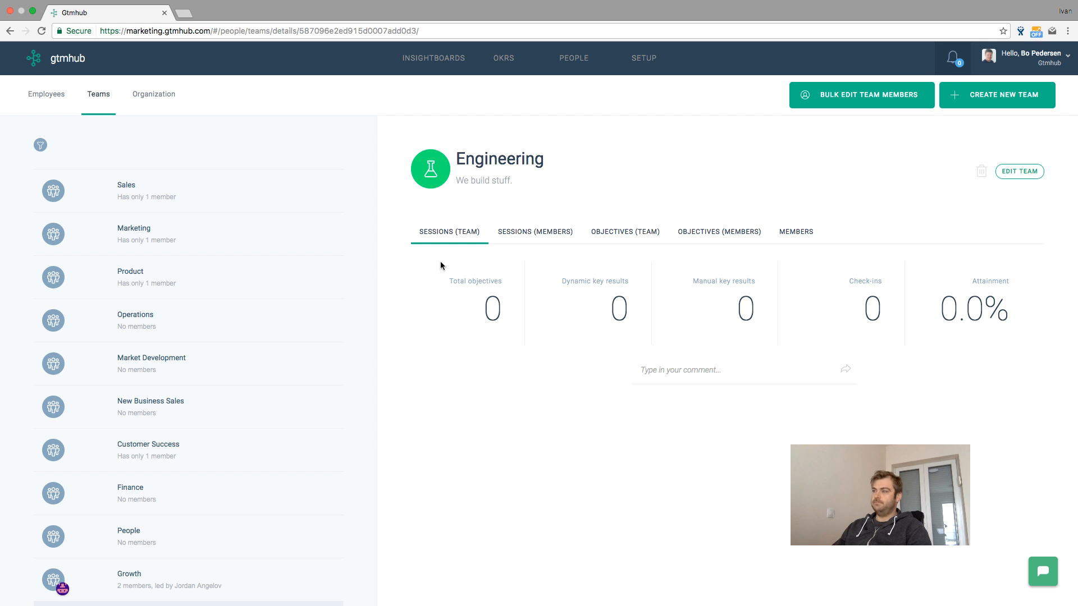
Check Engineering in the organization chart, and open its details from the team list filtered by "en".
{"action": "left_click", "coordinate": [157, 97]}
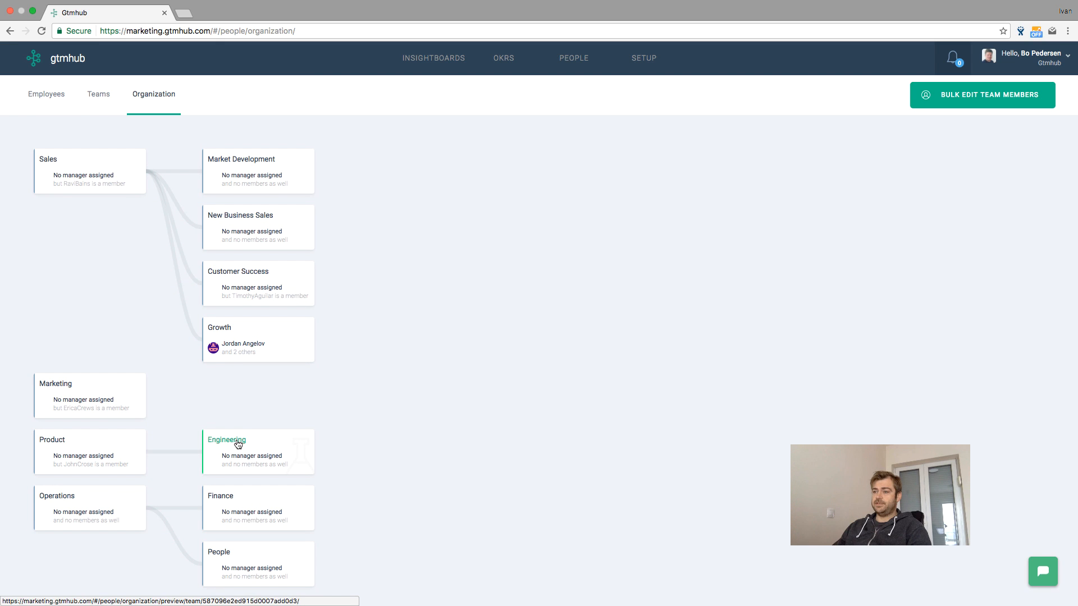
{"action": "left_click", "coordinate": [98, 96]}
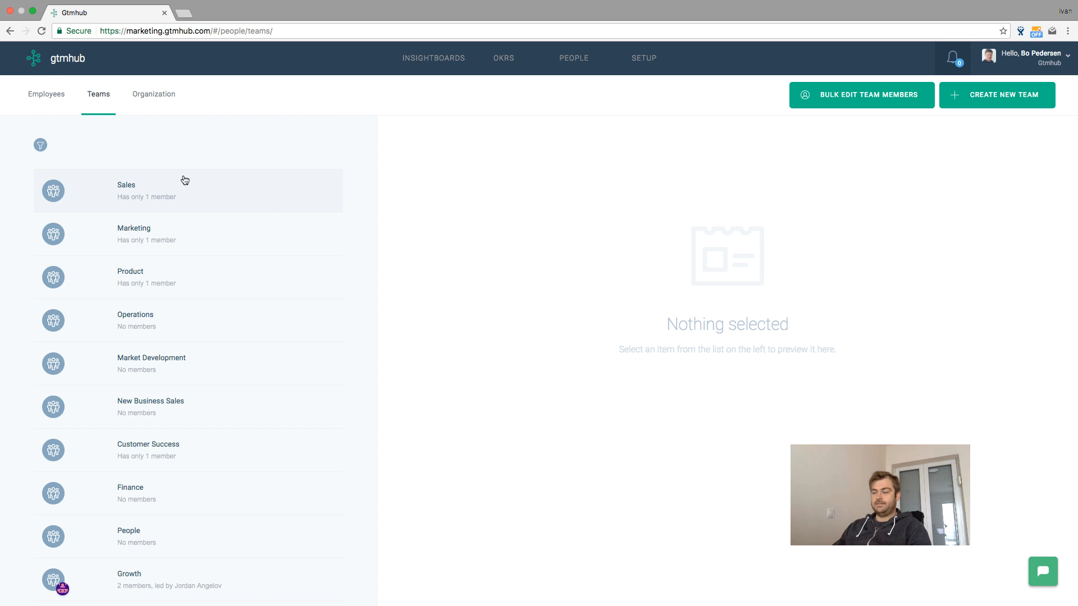
{"action": "left_click", "coordinate": [45, 146]}
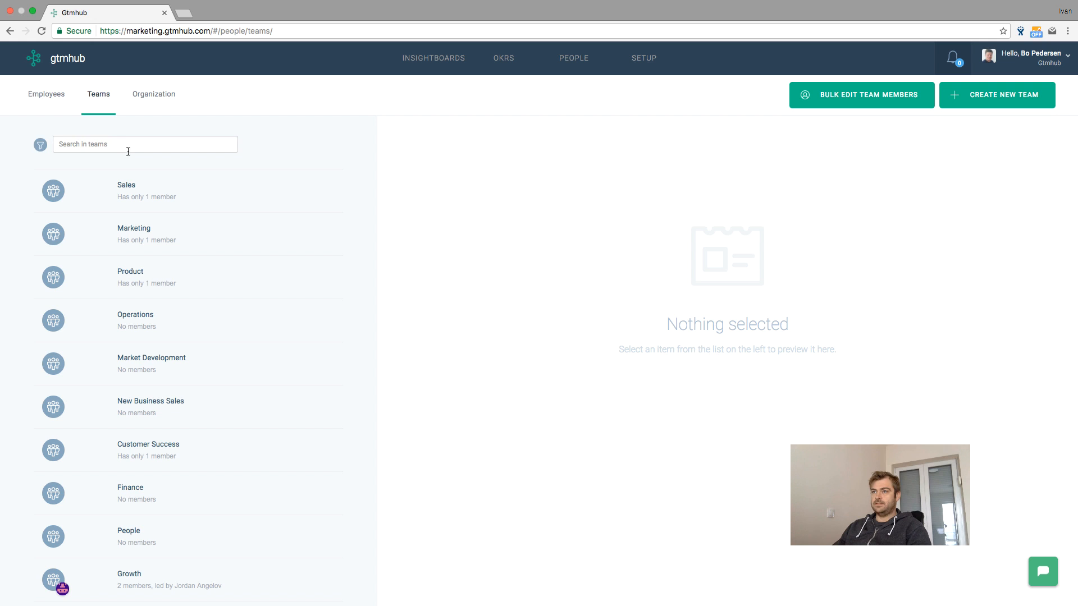
{"action": "type", "text": "en"}
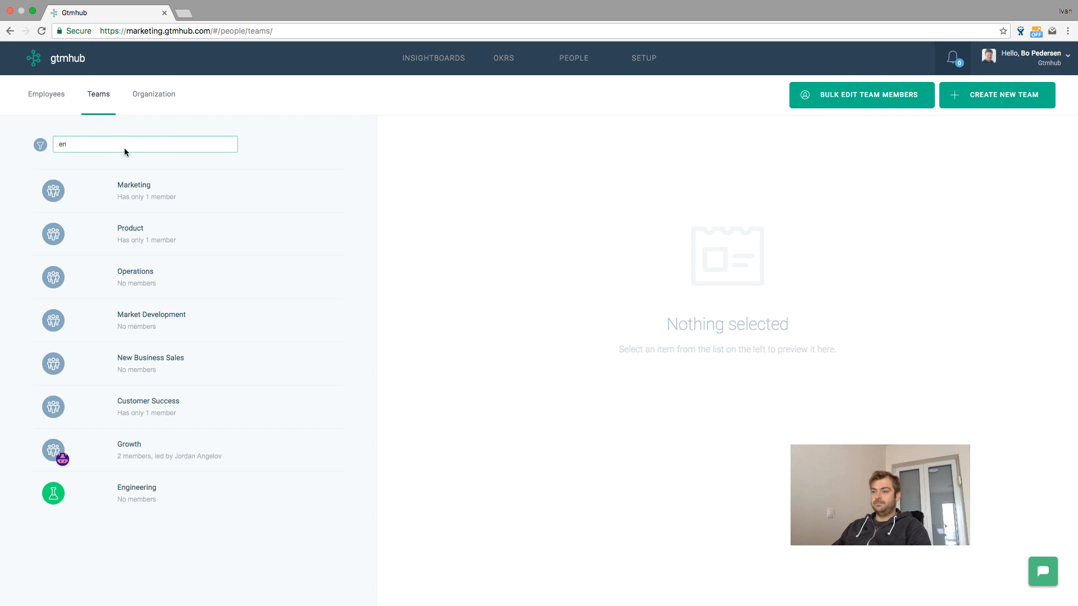
{"action": "left_click", "coordinate": [168, 505]}
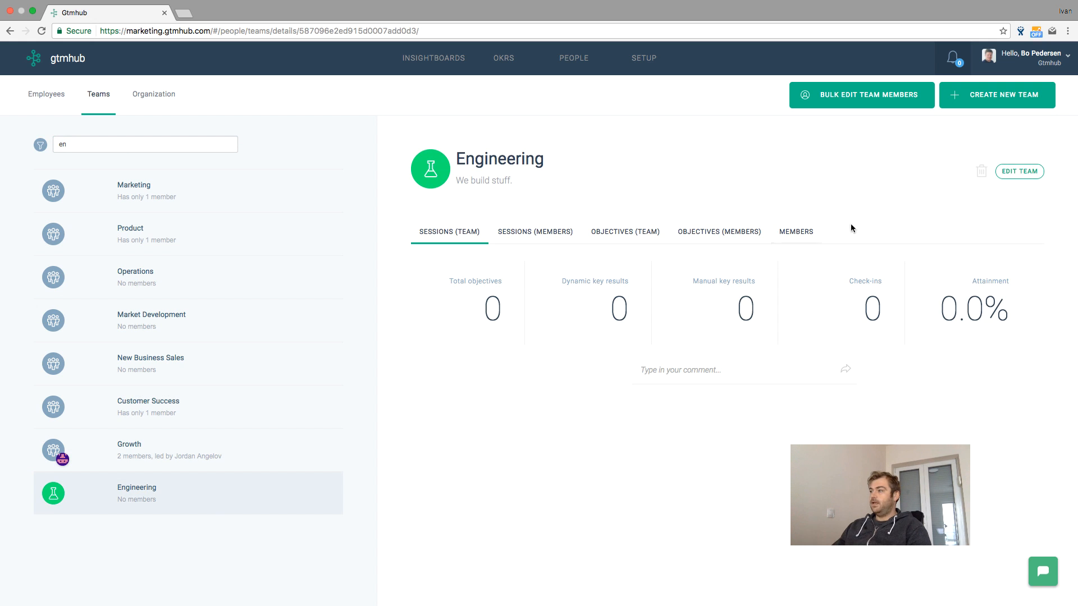
Change the Engineering team's parent to Growth, save it and check its place in the organization chart.
{"action": "left_click", "coordinate": [1017, 174]}
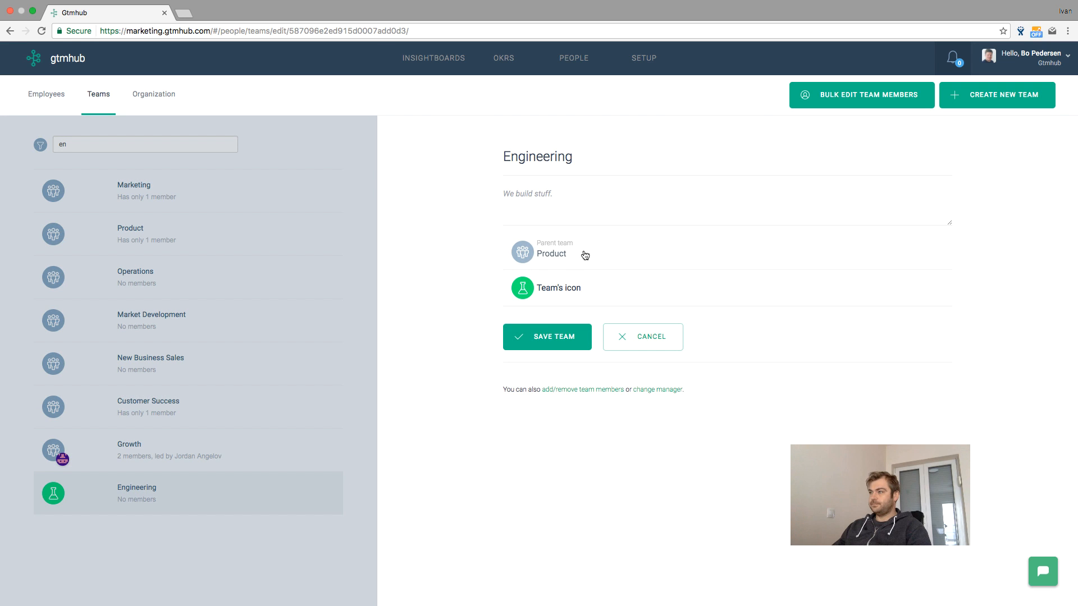
{"action": "left_click", "coordinate": [581, 257]}
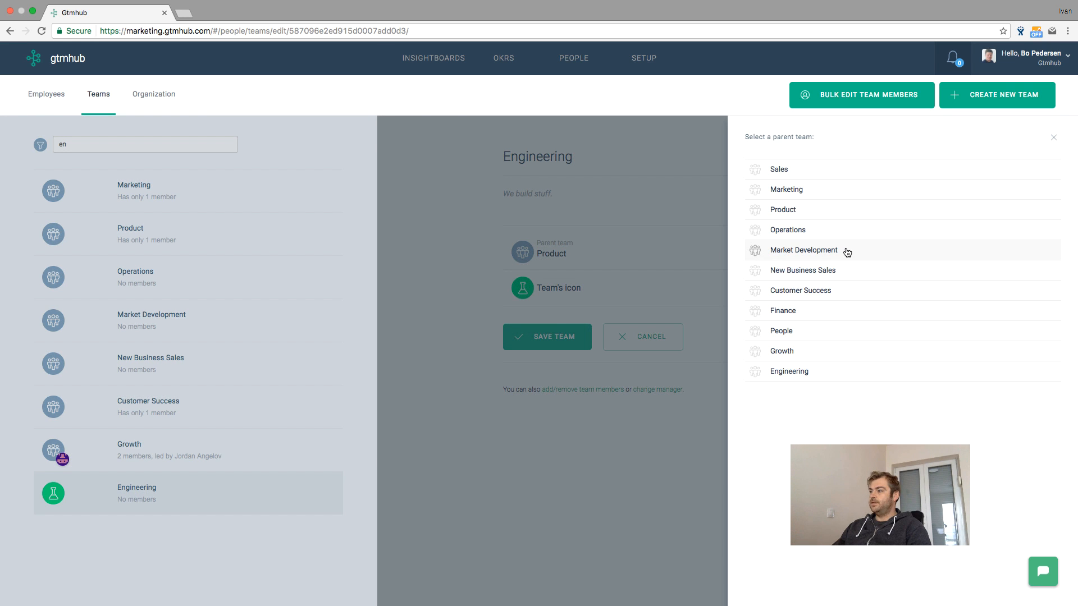
{"action": "left_click", "coordinate": [810, 351]}
{"action": "left_click", "coordinate": [555, 338]}
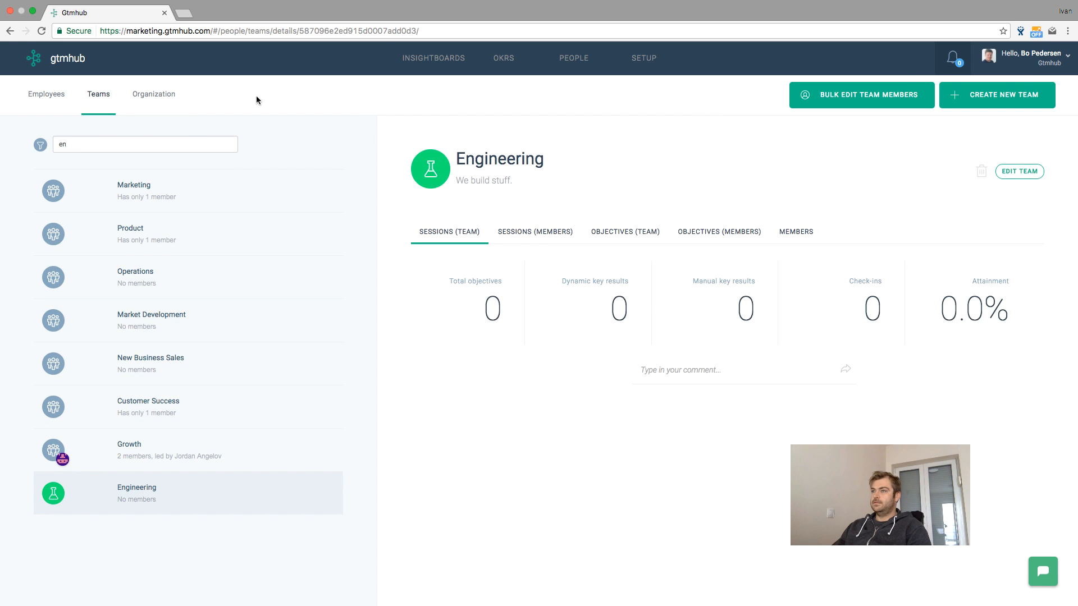
{"action": "left_click", "coordinate": [169, 103]}
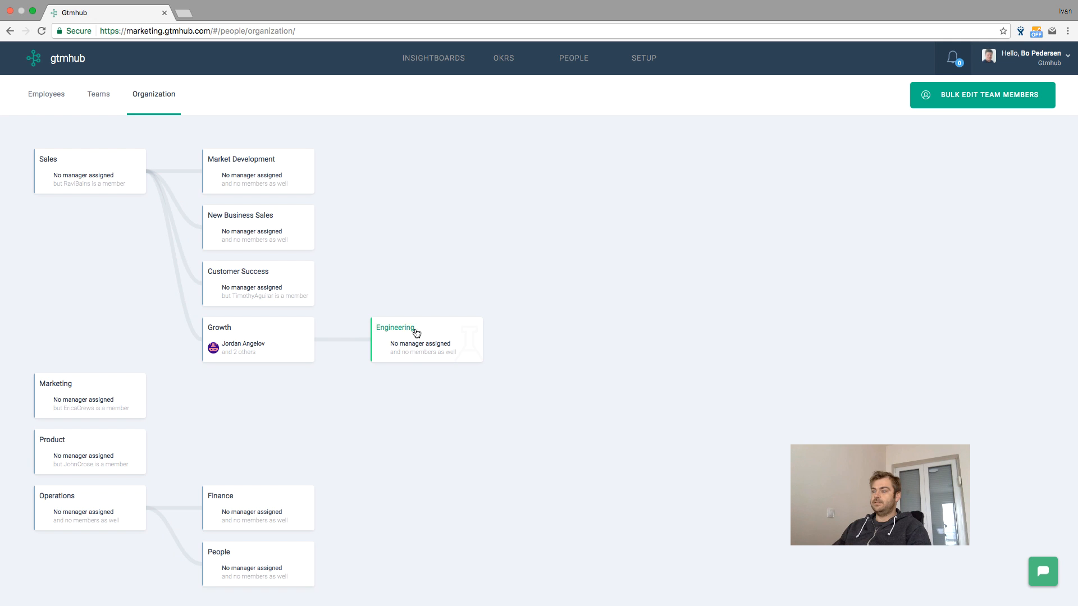
Find Engineering in the team list with the filter "eng", set its parent team back to Product and save.
{"action": "left_click", "coordinate": [110, 108]}
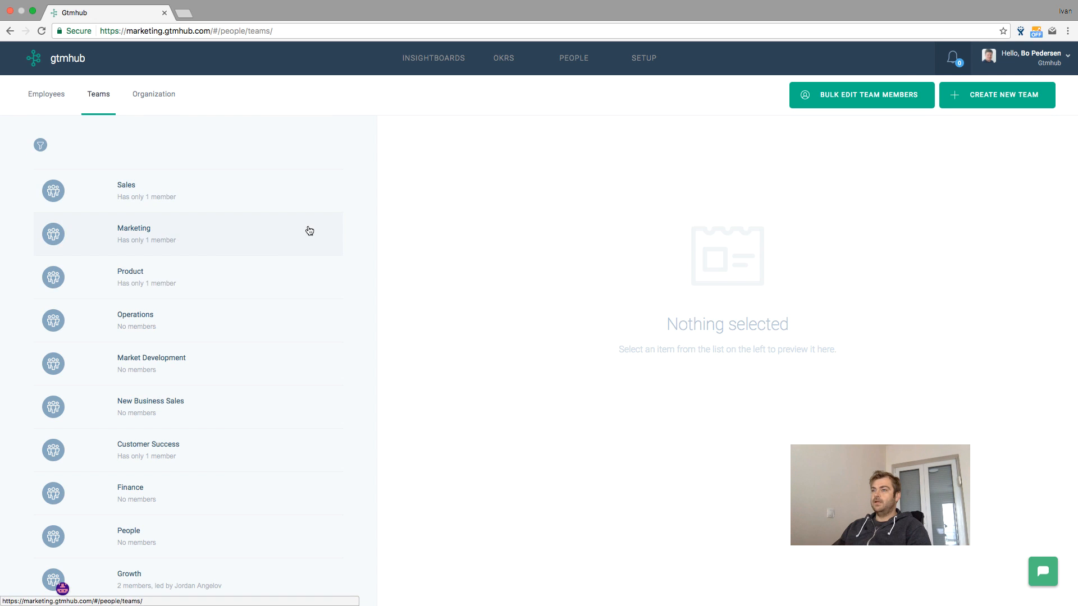
{"action": "left_click", "coordinate": [41, 145]}
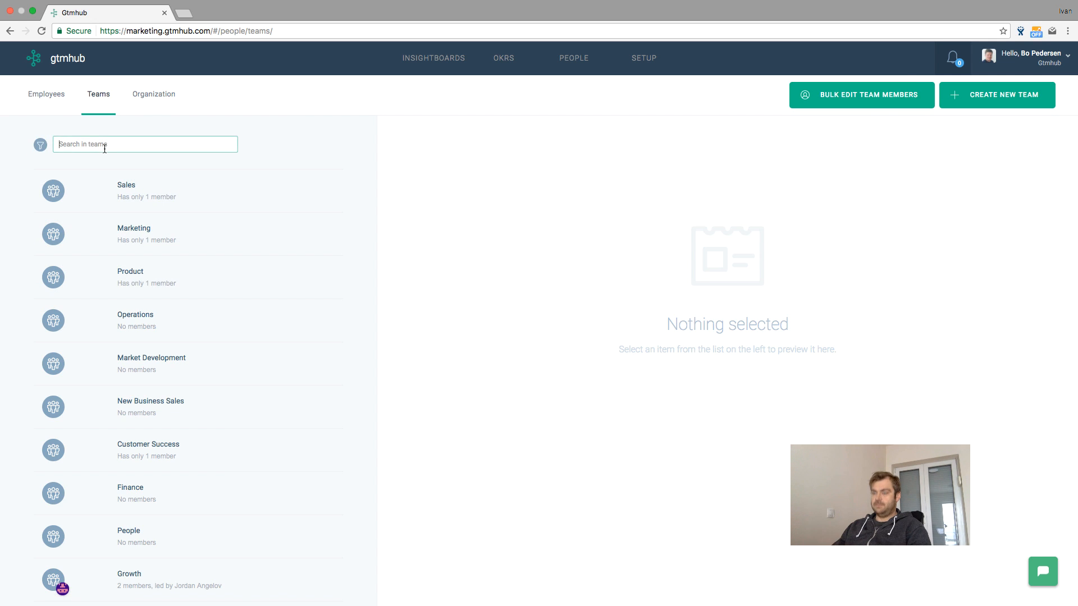
{"action": "type", "text": "eng"}
{"action": "left_click", "coordinate": [159, 178]}
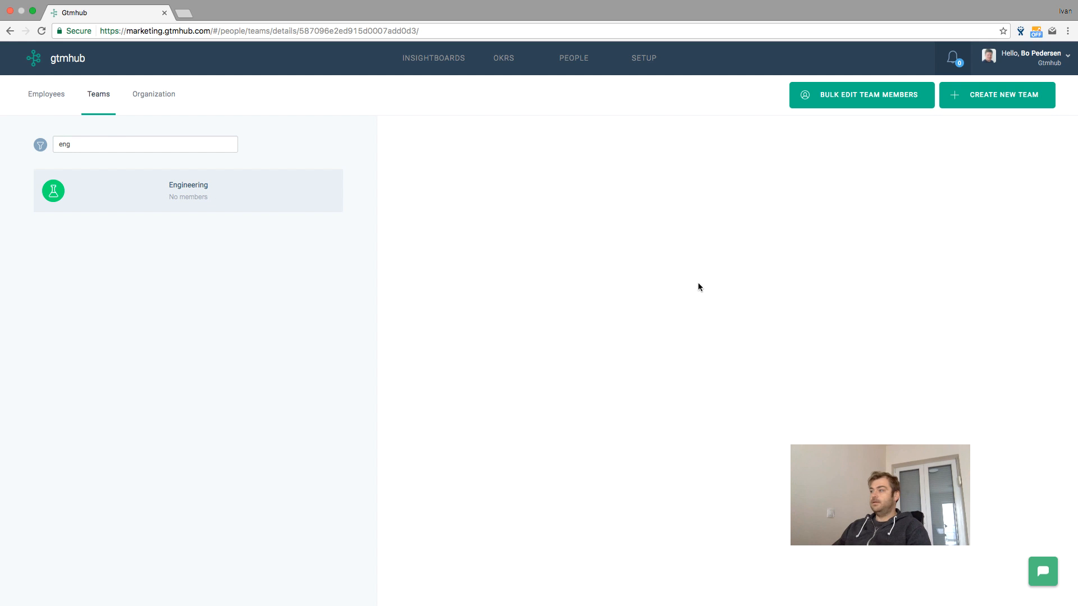
{"action": "left_click", "coordinate": [1019, 170]}
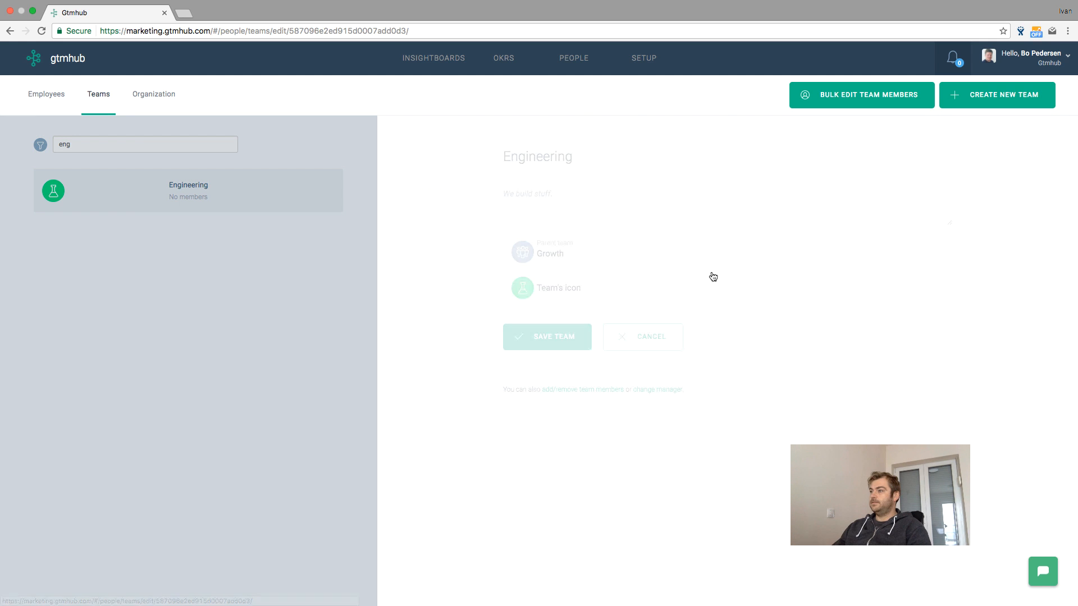
{"action": "left_click", "coordinate": [575, 256]}
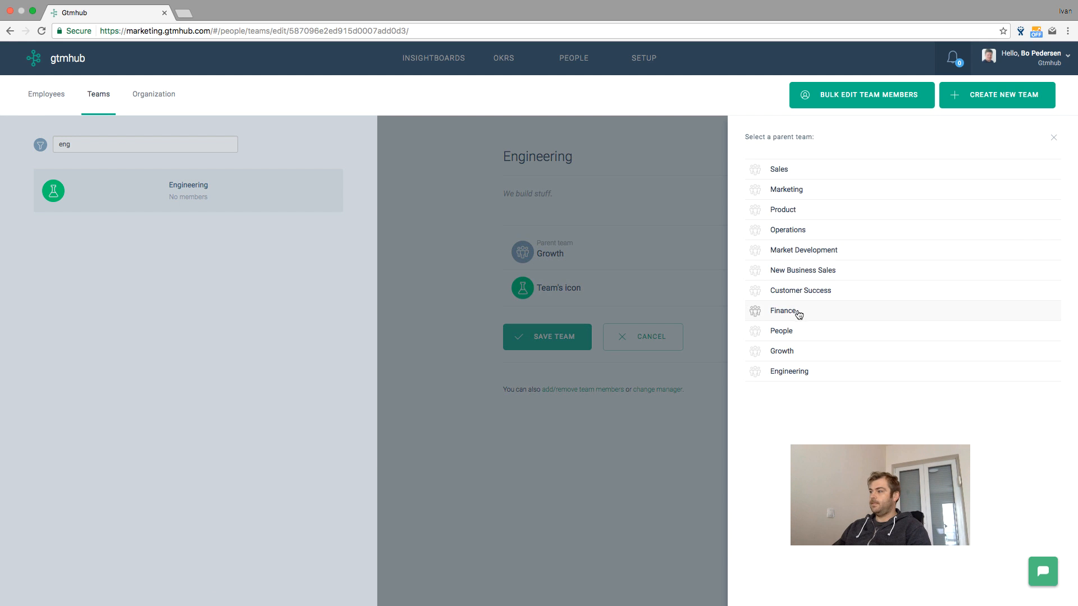
{"action": "left_click", "coordinate": [795, 212]}
{"action": "left_click", "coordinate": [566, 337]}
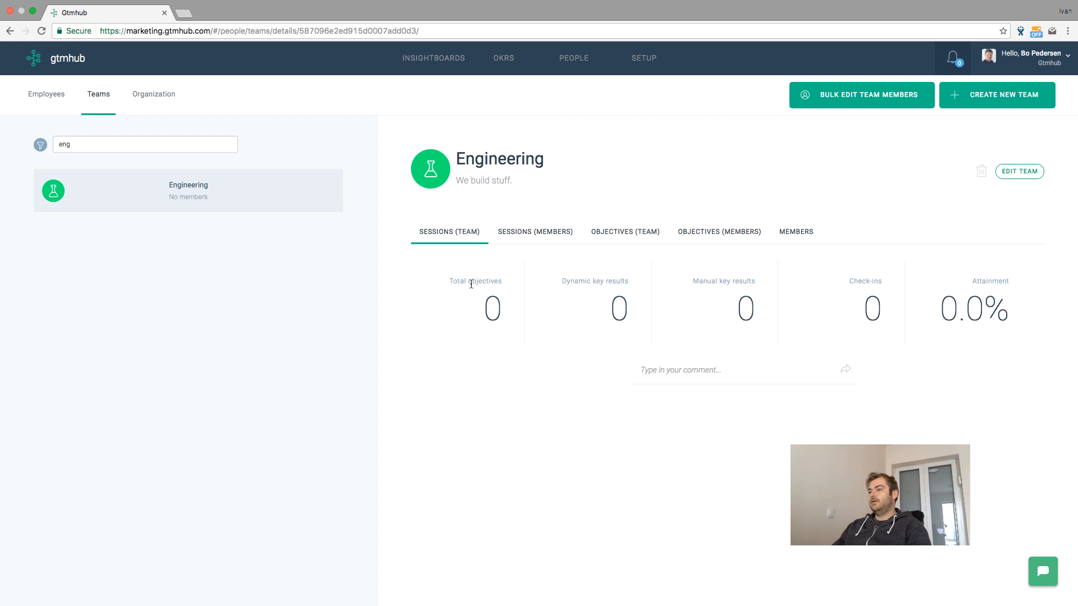
Clear the team list filter, assign the employee found with "ch" as Engineering's manager and check the team's members page.
{"action": "left_click", "coordinate": [84, 144]}
{"action": "key", "text": "BackSpace"}
{"action": "key", "text": "BackSpace"}
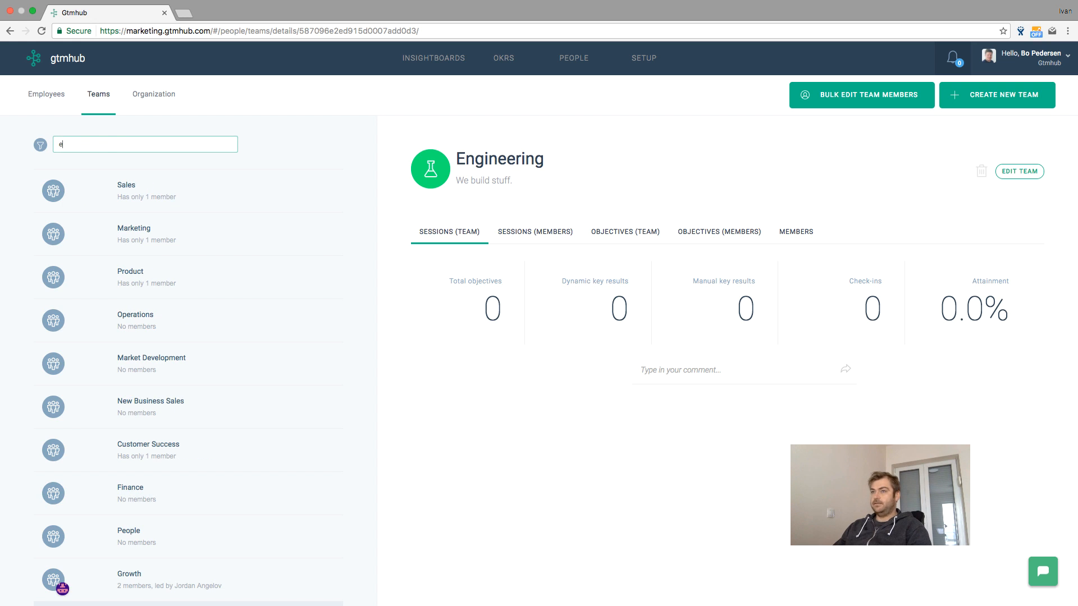
{"action": "key", "text": "BackSpace"}
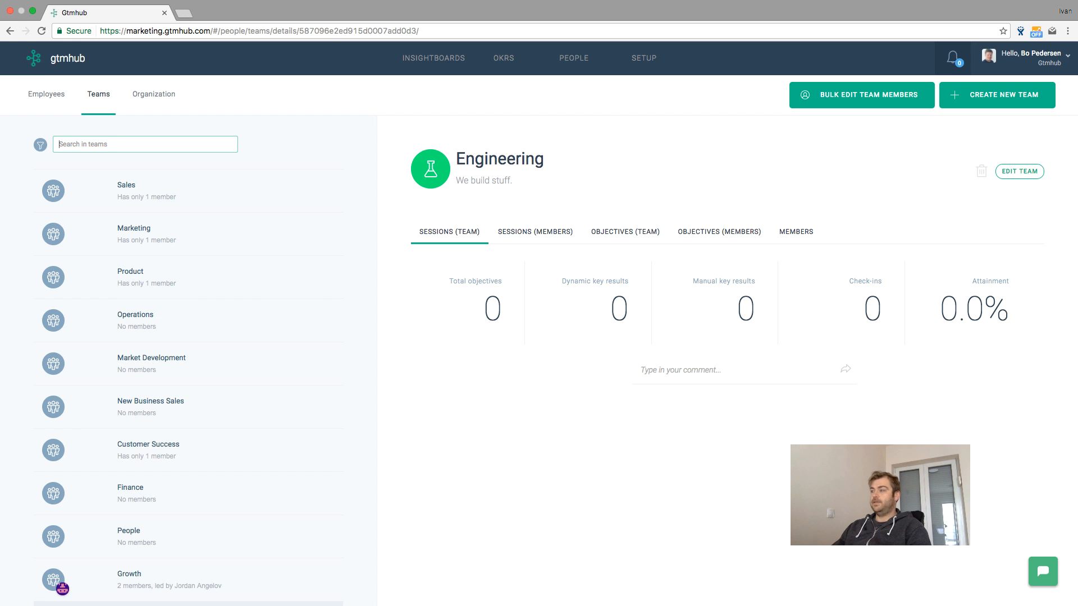
{"action": "left_click", "coordinate": [791, 241]}
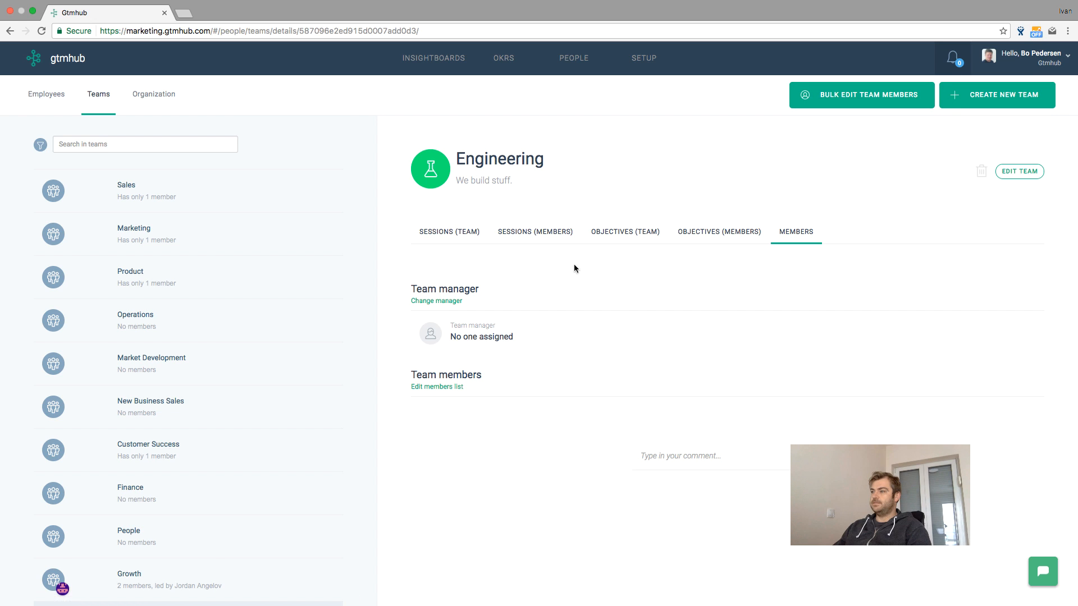
{"action": "left_click", "coordinate": [436, 302]}
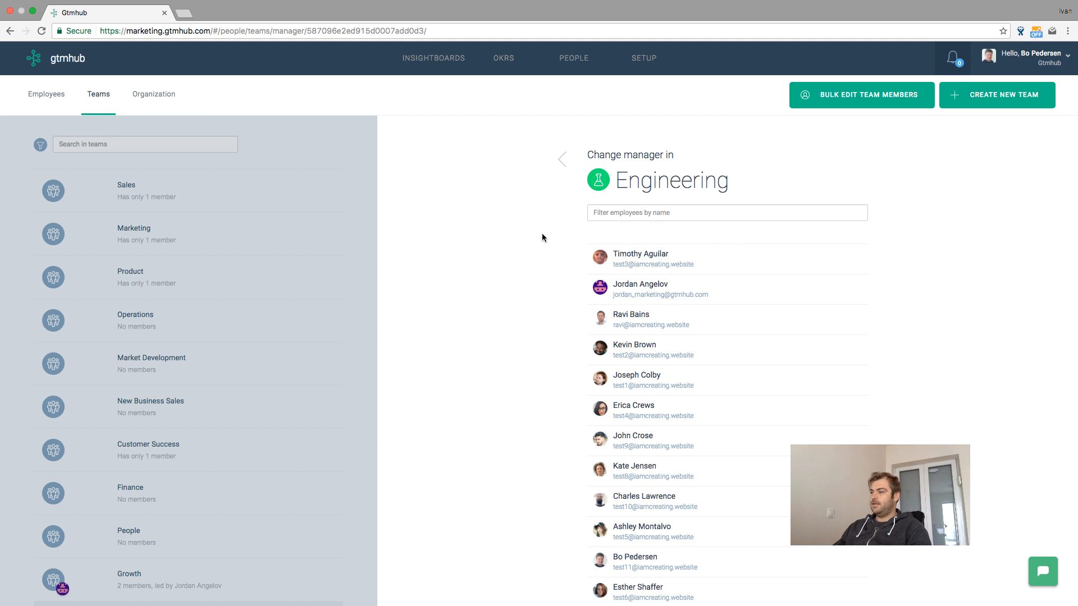
{"action": "left_click", "coordinate": [613, 209]}
{"action": "type", "text": "ch"}
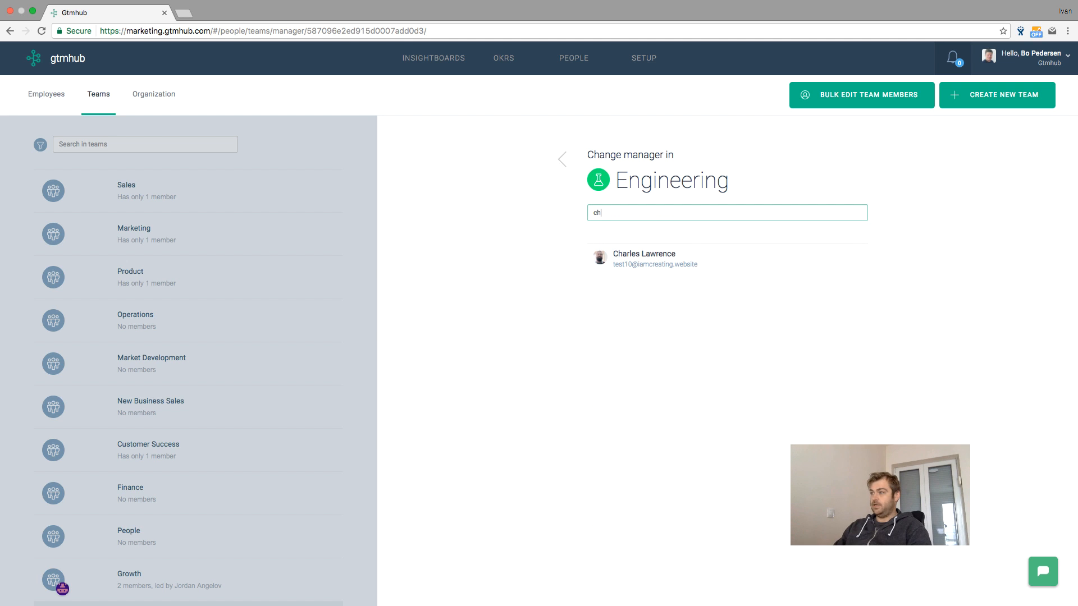
{"action": "left_click", "coordinate": [650, 270]}
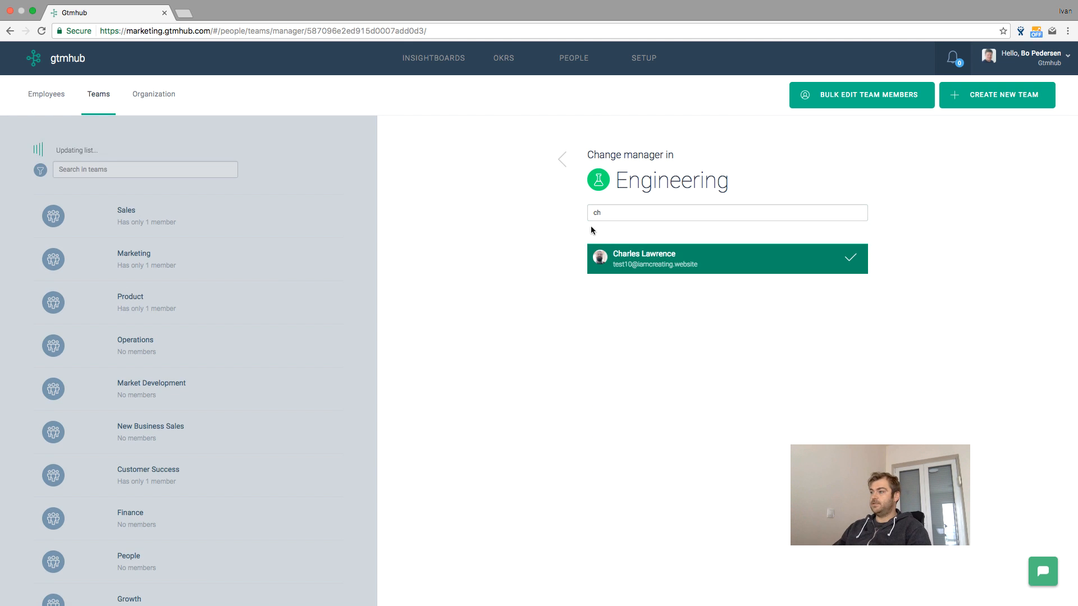
{"action": "left_click", "coordinate": [563, 160]}
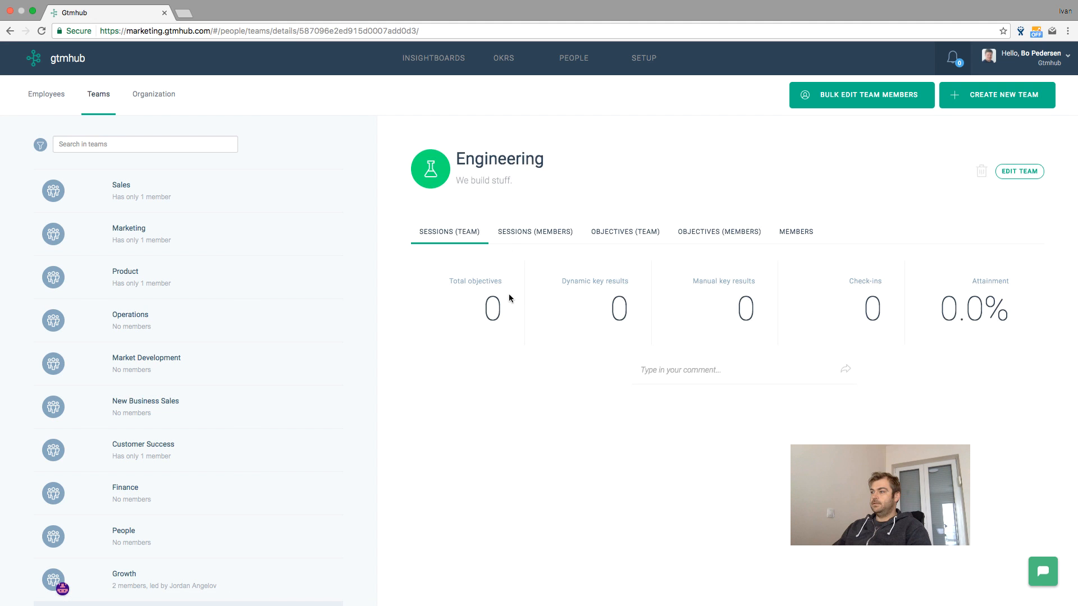
{"action": "left_click", "coordinate": [791, 238]}
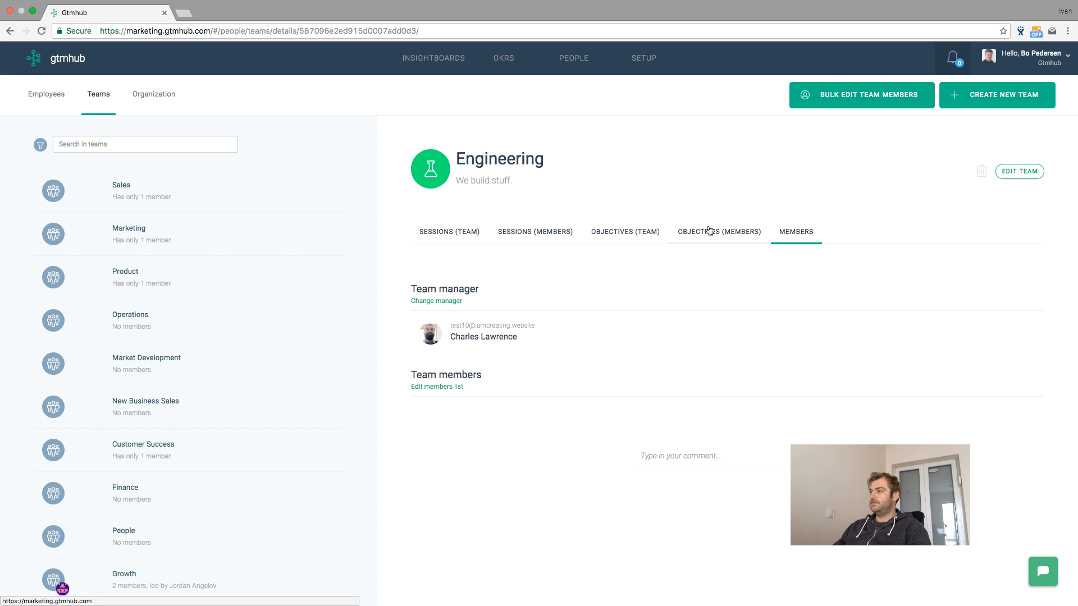
Bulk edit team members: filter the teams by "eng" and add the three employees listed directly after the first row to Engineering's members.
{"action": "left_click", "coordinate": [864, 102]}
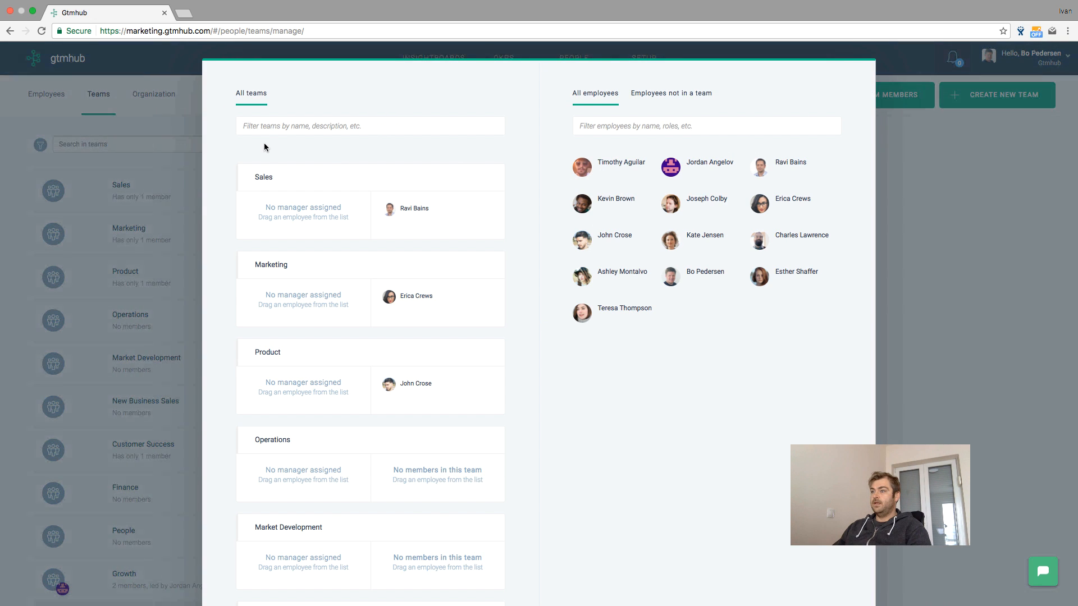
{"action": "type", "text": "en"}
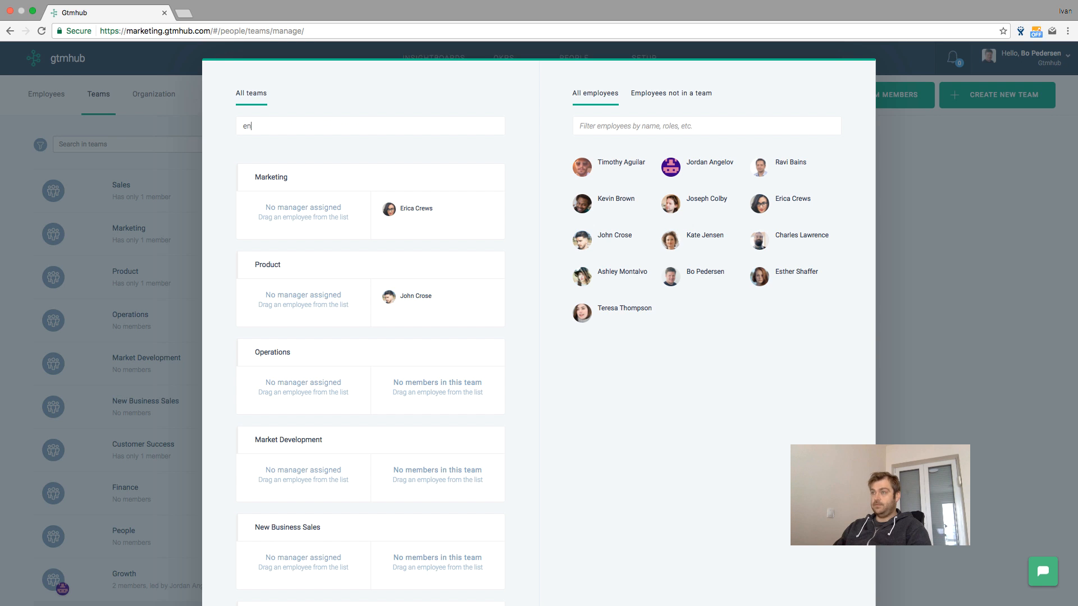
{"action": "type", "text": "g"}
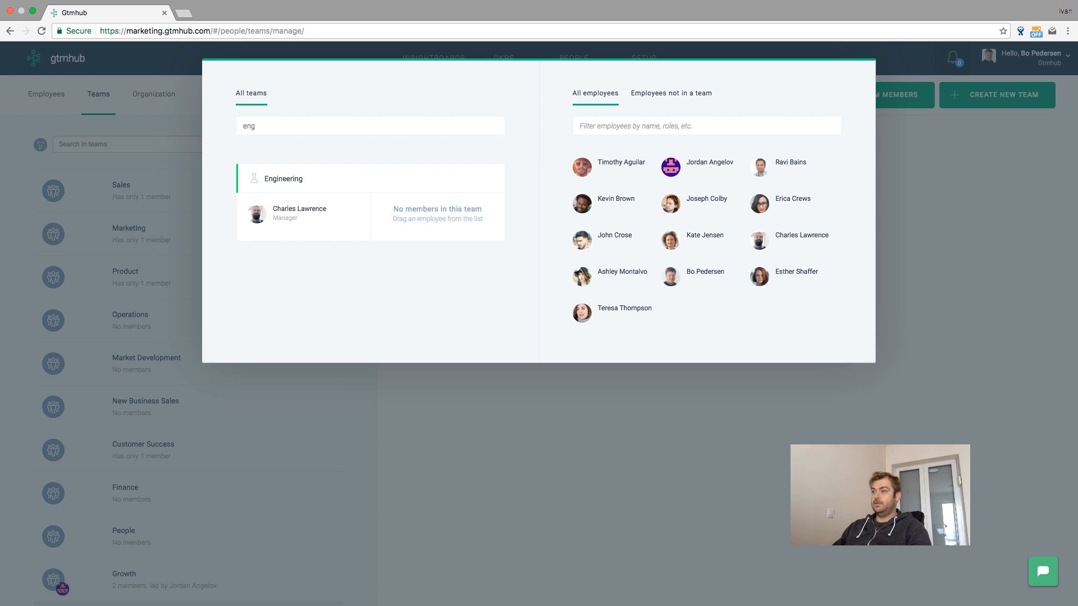
{"action": "left_click_drag", "start_coordinate": [583, 203], "coordinate": [438, 216]}
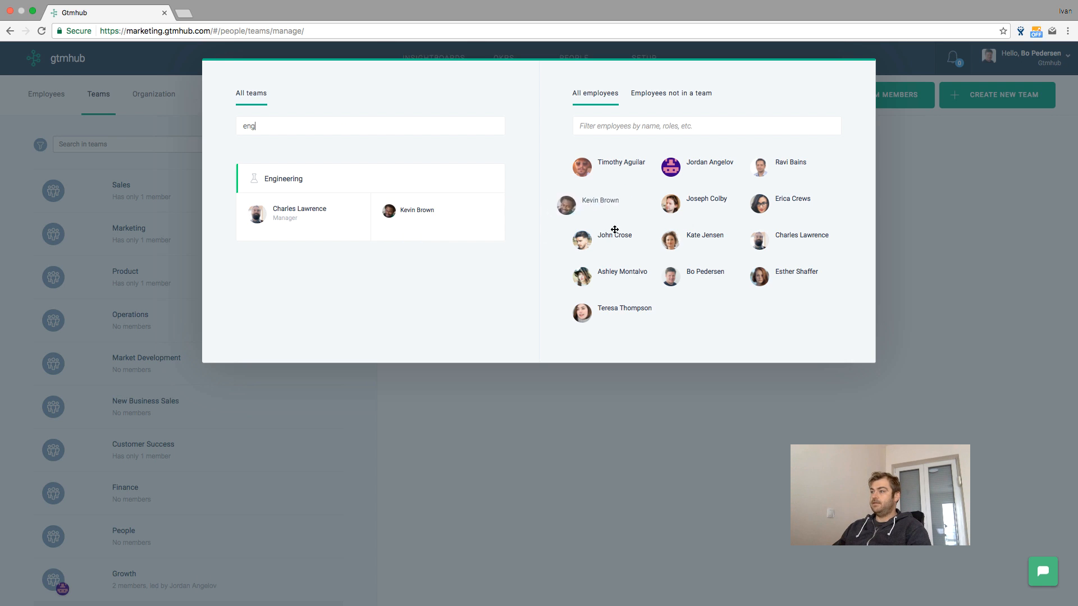
{"action": "left_click_drag", "start_coordinate": [670, 203], "coordinate": [456, 227]}
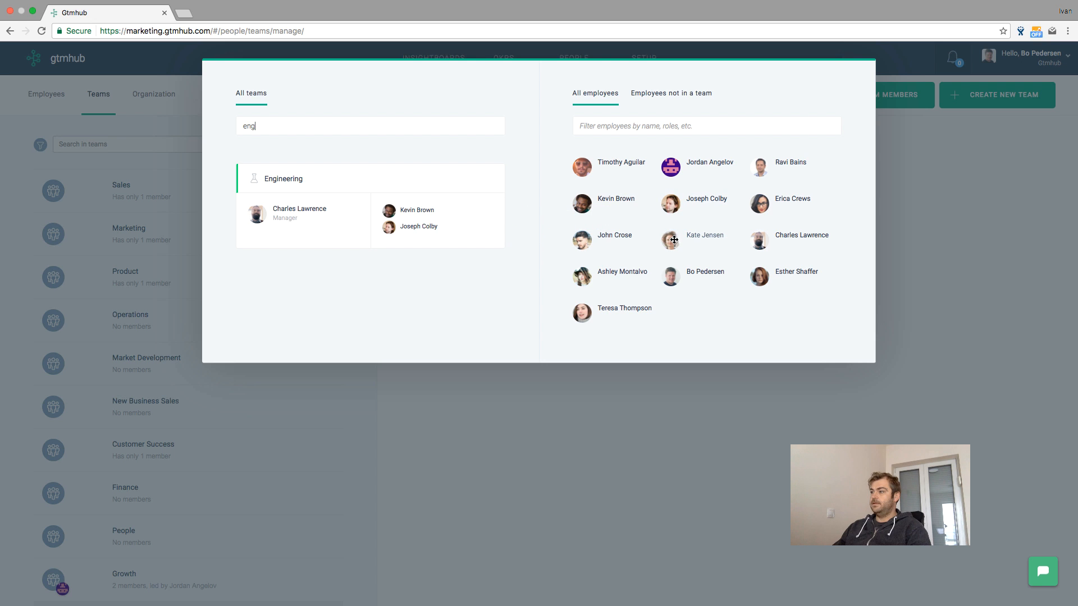
{"action": "left_click_drag", "start_coordinate": [670, 240], "coordinate": [435, 240]}
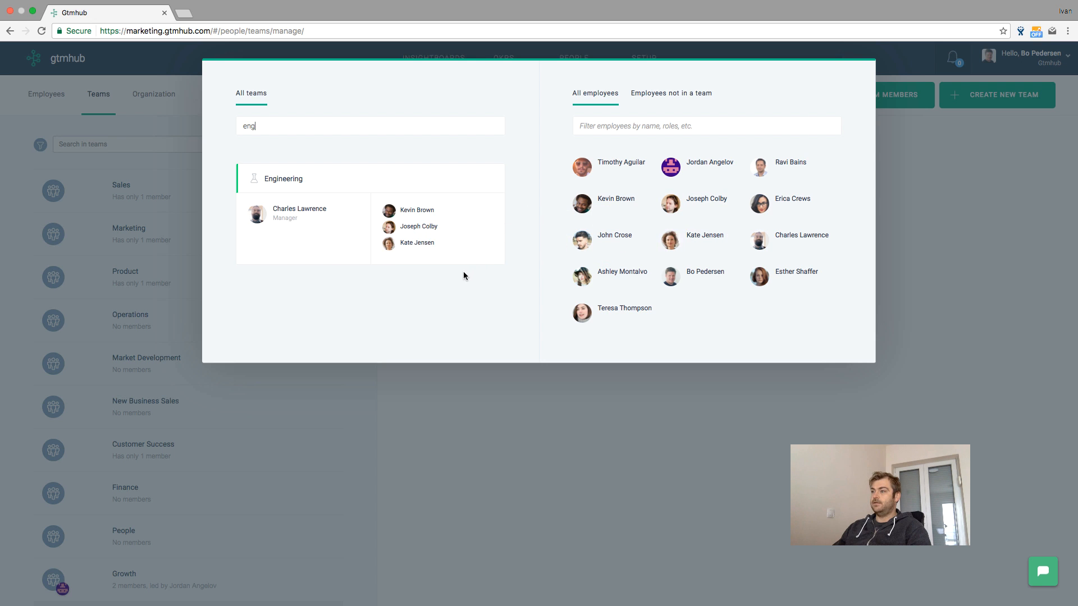
Replace Engineering's manager with the last listed employee, look through the employees not in a team and close the bulk editor.
{"action": "left_click", "coordinate": [258, 216]}
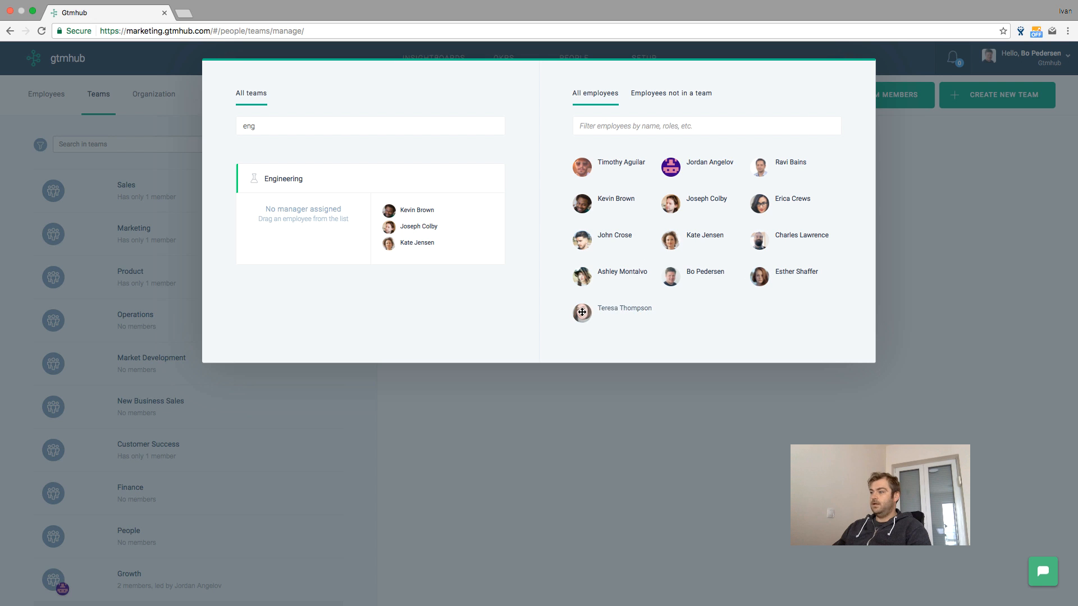
{"action": "left_click_drag", "start_coordinate": [582, 312], "coordinate": [317, 224]}
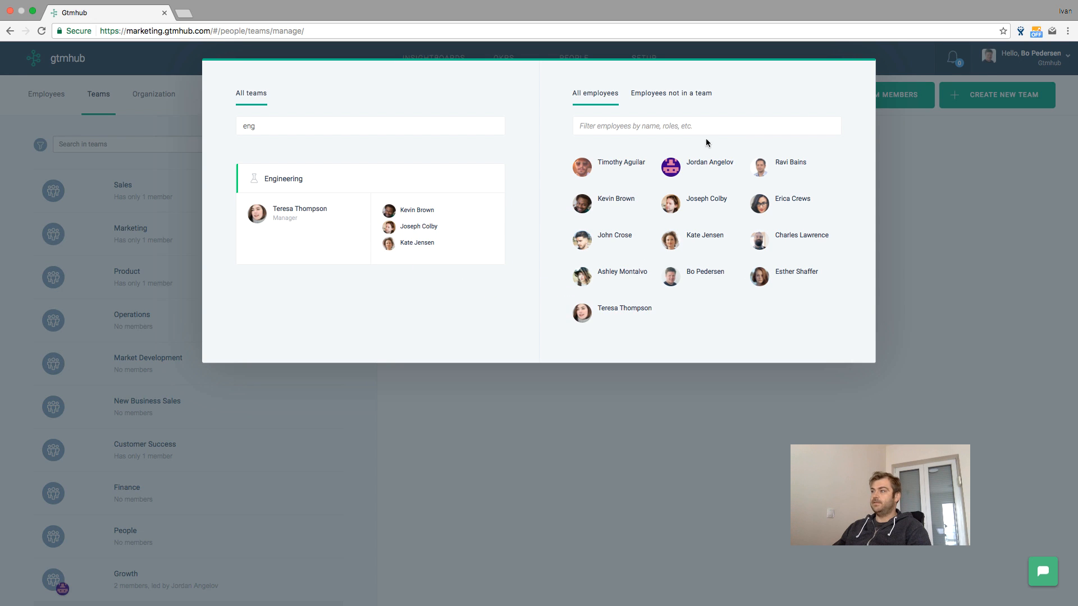
{"action": "left_click", "coordinate": [663, 99]}
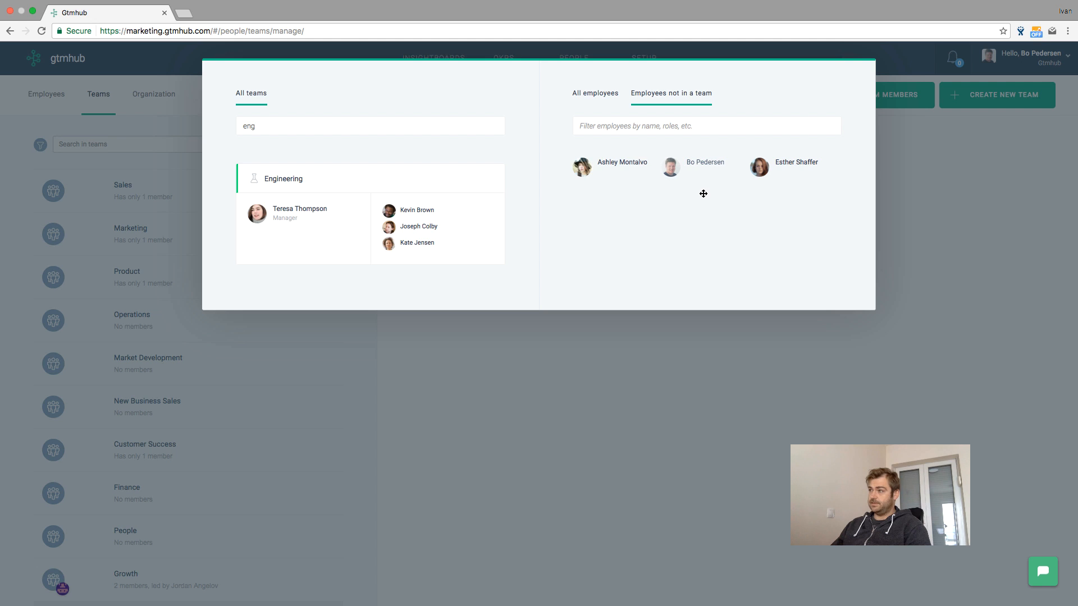
{"action": "left_click", "coordinate": [594, 95]}
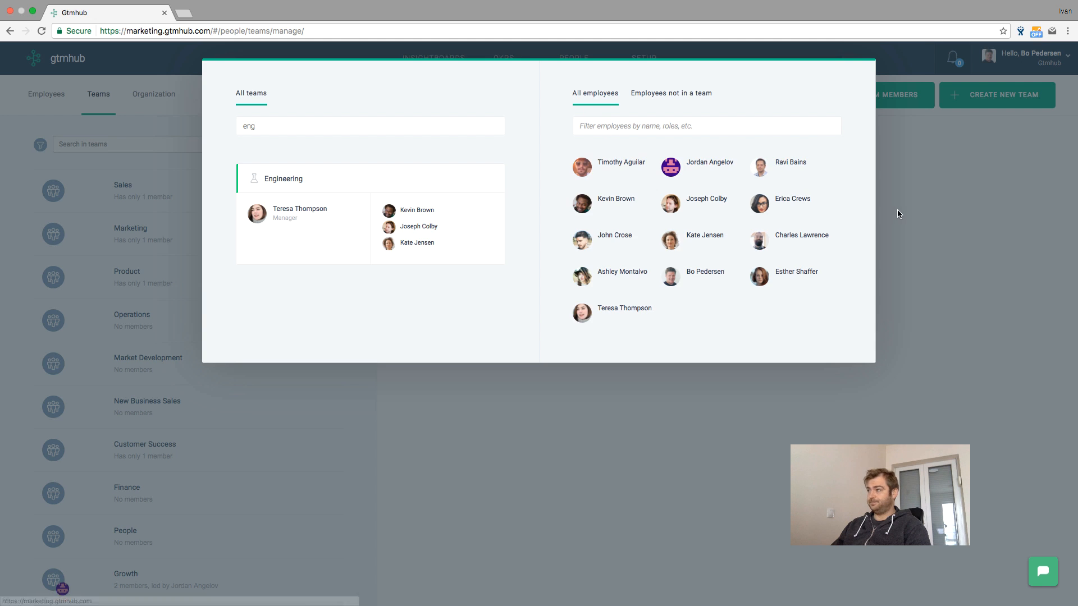
{"action": "left_click", "coordinate": [864, 227]}
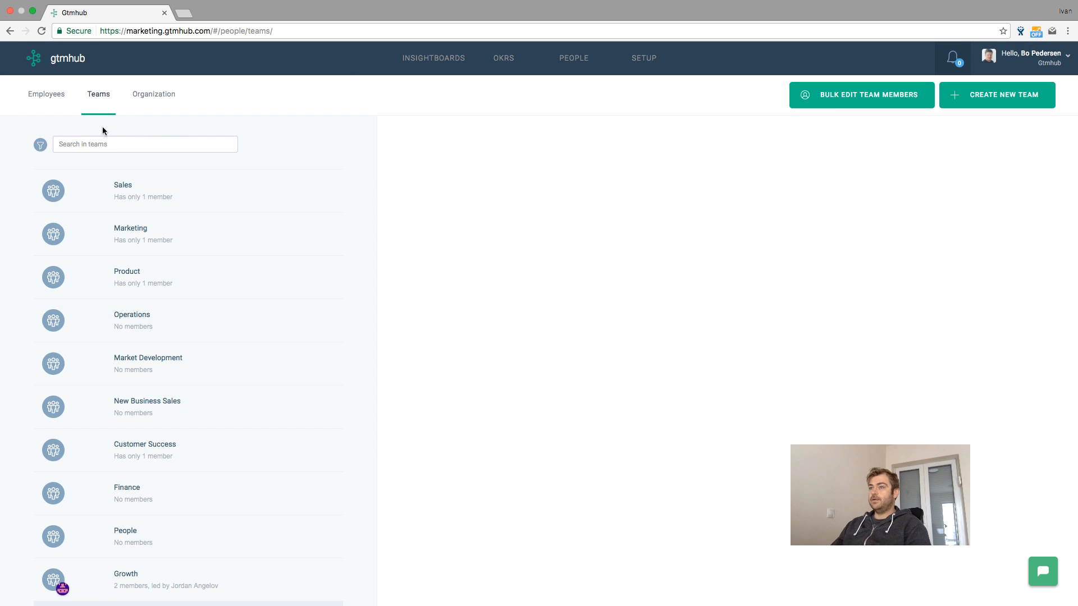
Find Engineering in the team list with the filter "en" and check its manager and members.
{"action": "left_click", "coordinate": [100, 145]}
{"action": "type", "text": "en"}
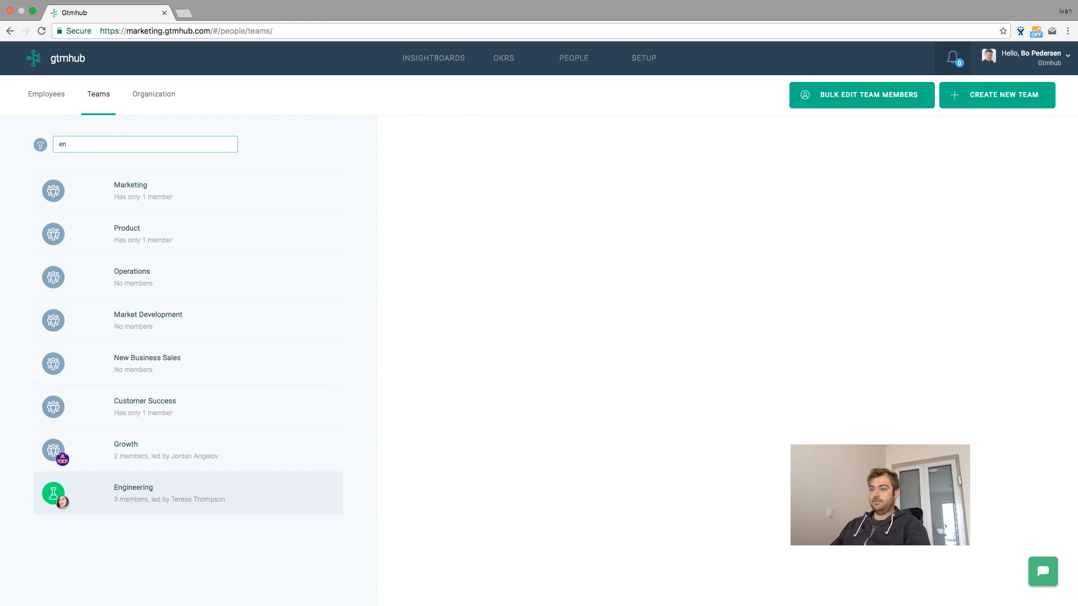
{"action": "left_click", "coordinate": [186, 510]}
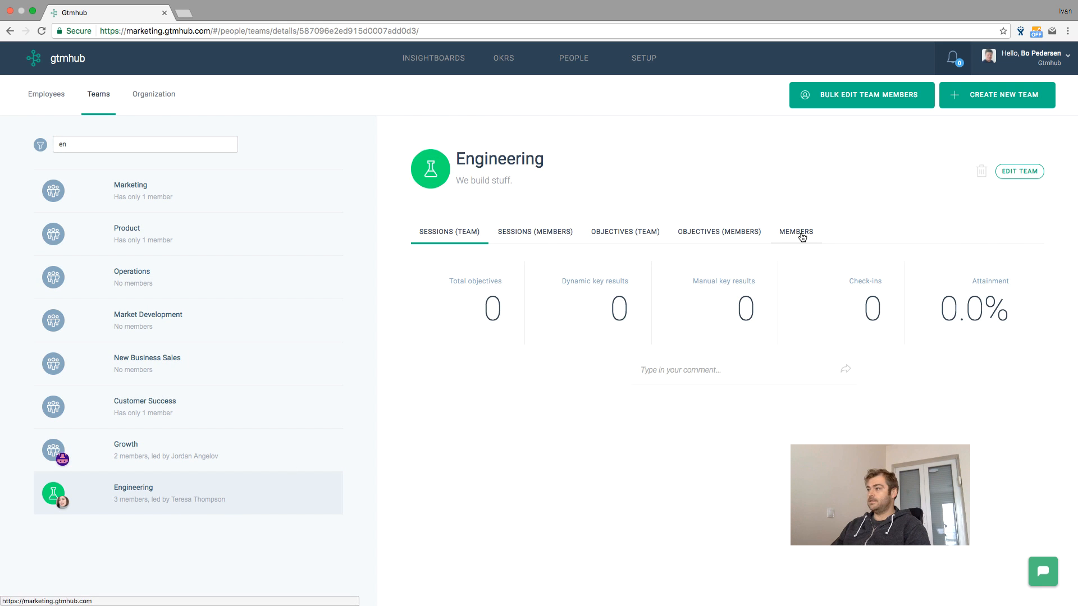
{"action": "left_click", "coordinate": [788, 243]}
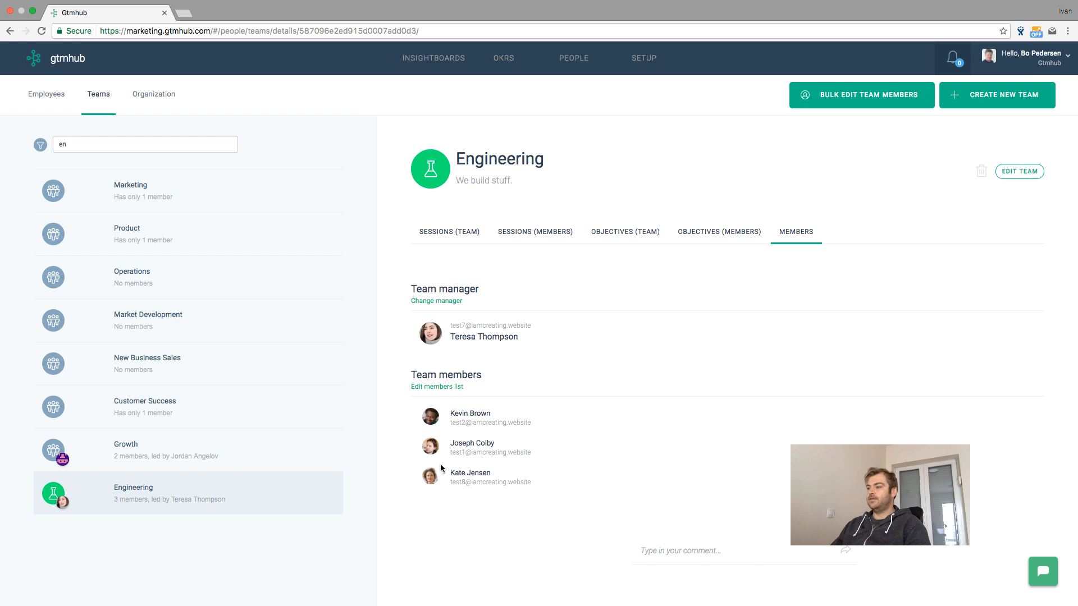
Start a new objective named "Speed up build times" with the description "We cannot wait 2 hours every time we need to deploy something to production.".
{"action": "left_click", "coordinate": [509, 58]}
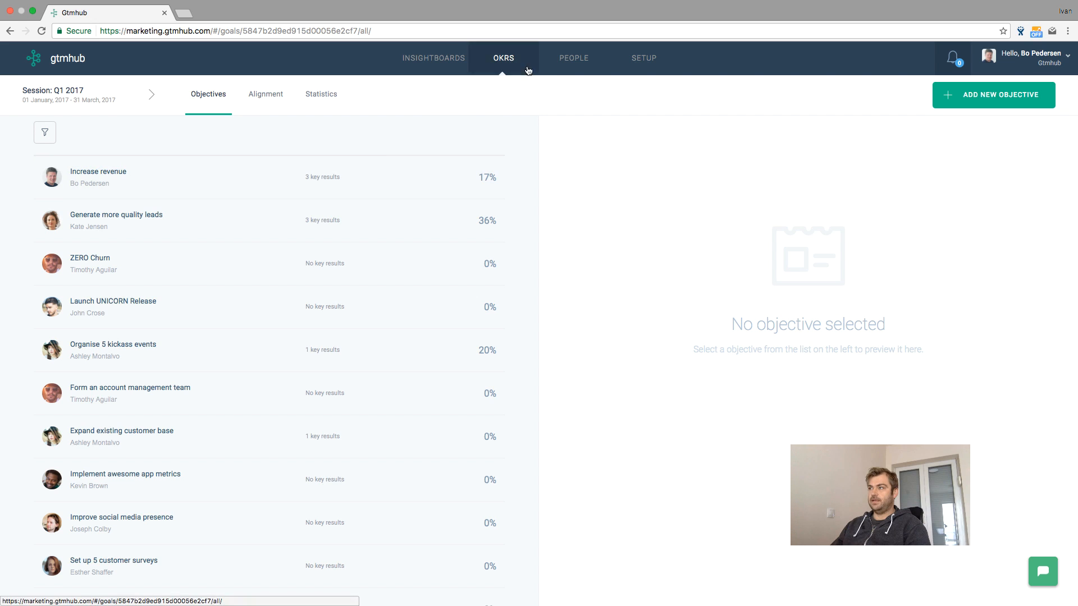
{"action": "left_click", "coordinate": [985, 99]}
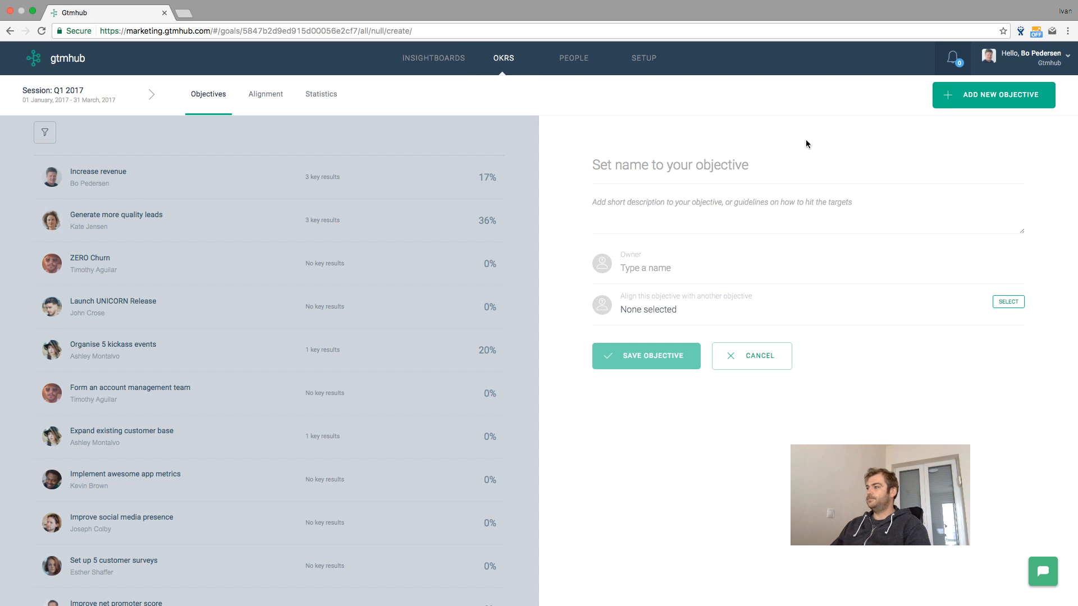
{"action": "left_click", "coordinate": [778, 165]}
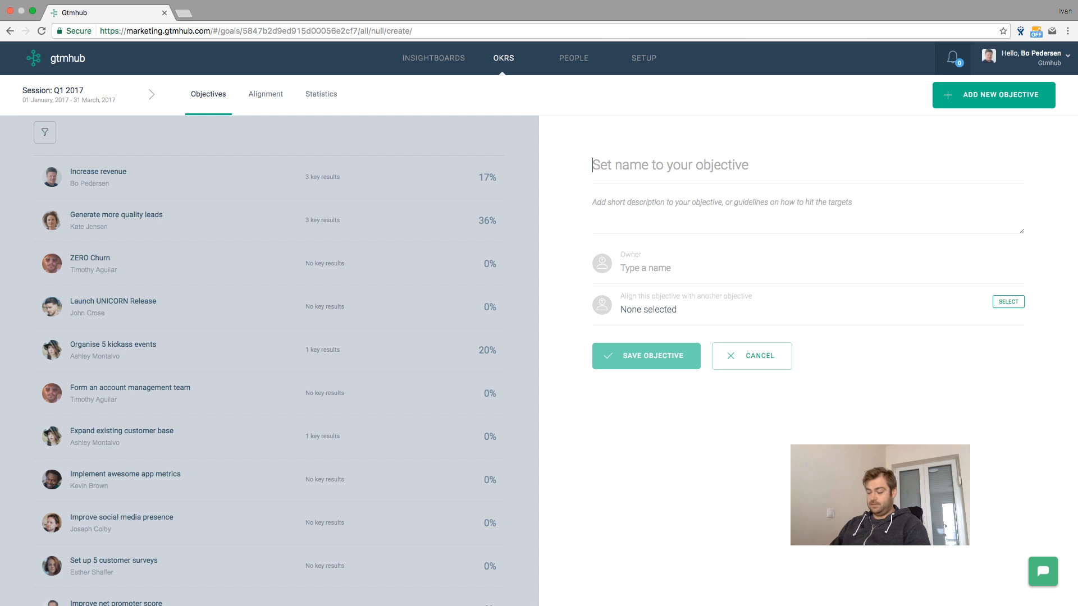
{"action": "type", "text": "Speed up build times"}
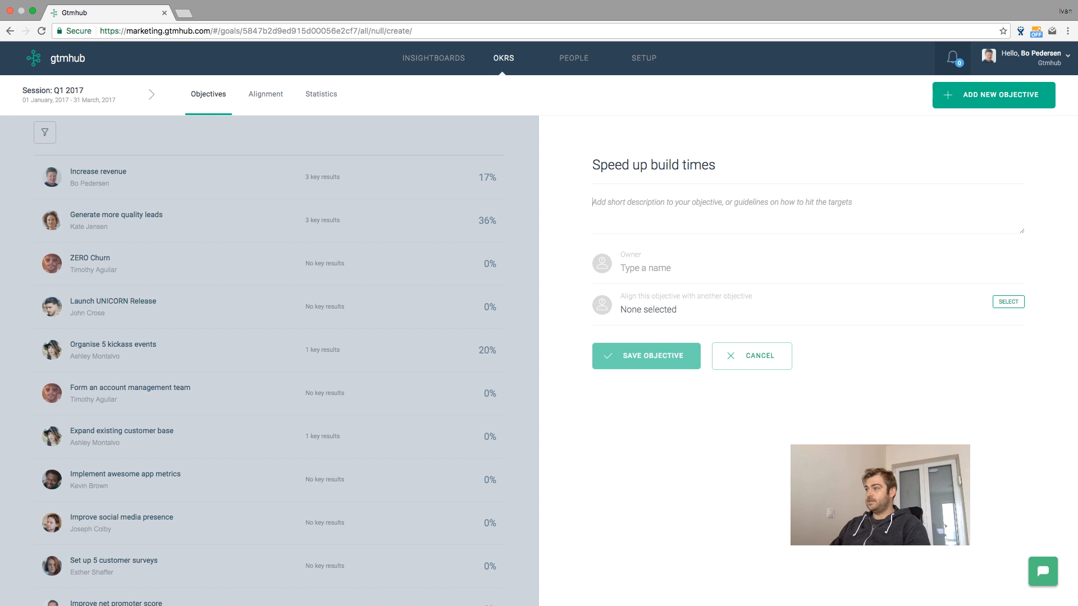
{"action": "type", "text": "We"}
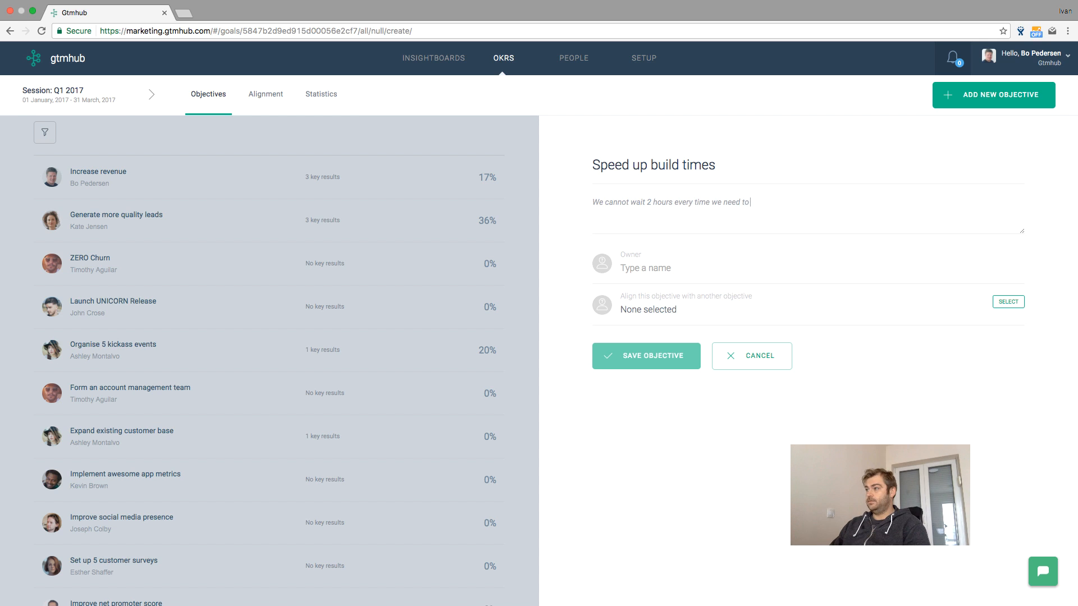
{"action": "type", "text": "something to production."}
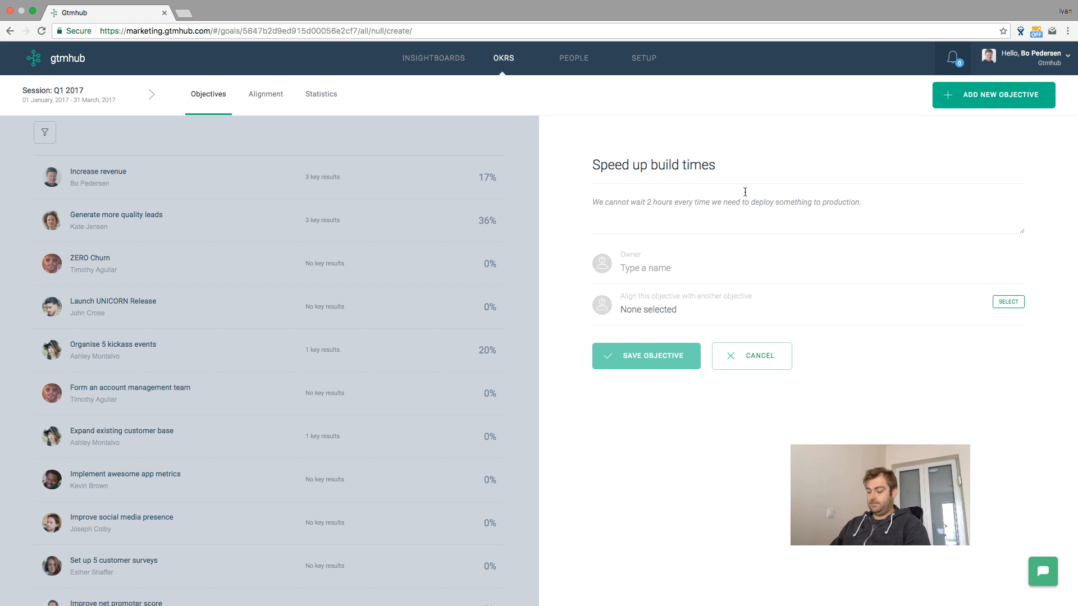
Make the Engineering team the owner of the new objective and save the objective.
{"action": "type", "text": "te"}
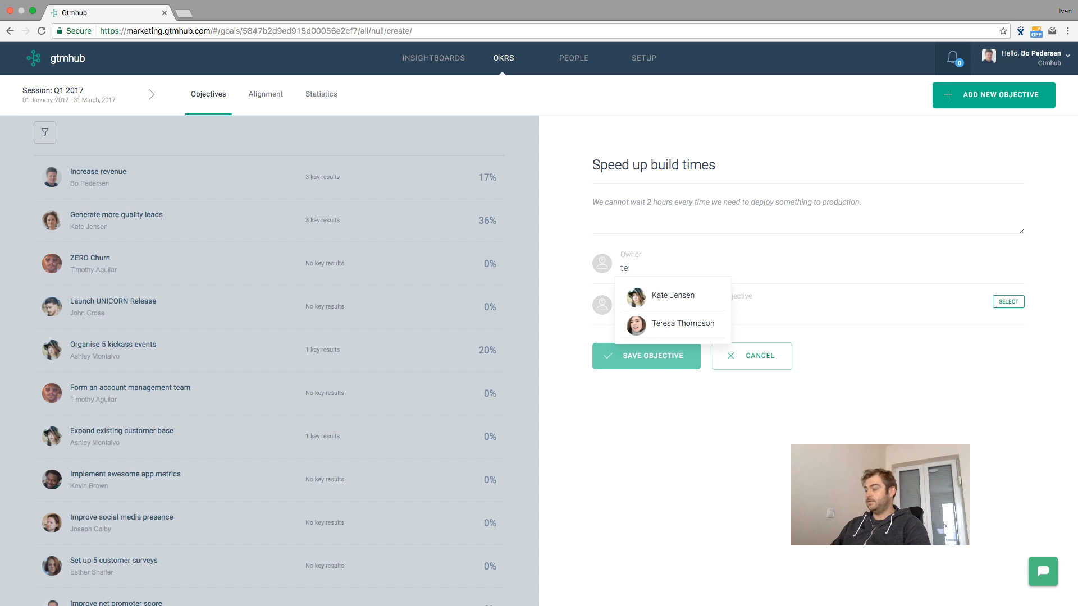
{"action": "key", "text": "BackSpace"}
{"action": "key", "text": "BackSpace"}
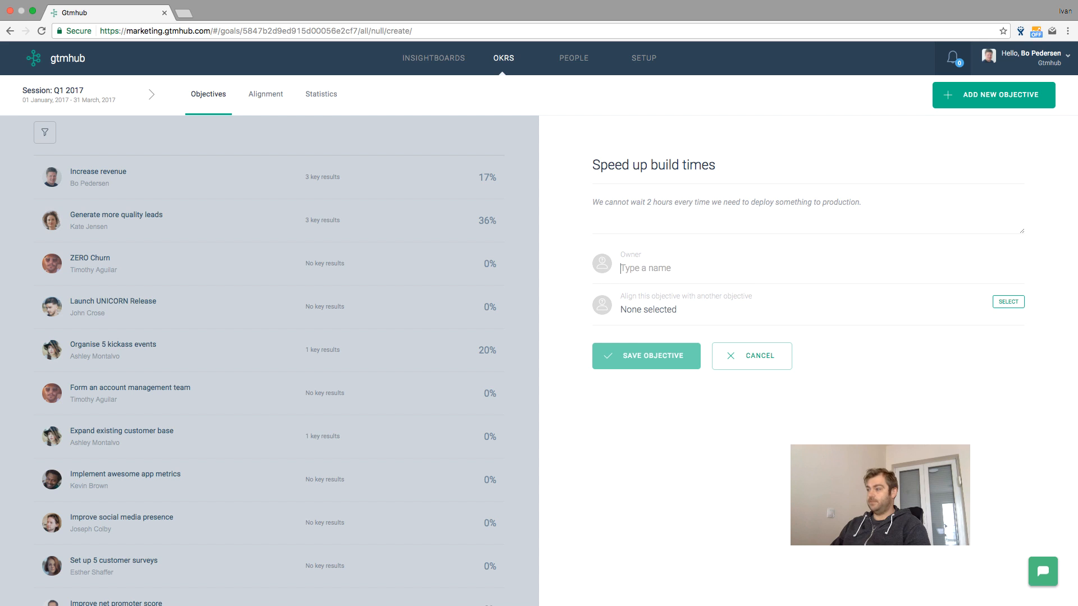
{"action": "type", "text": "eng"}
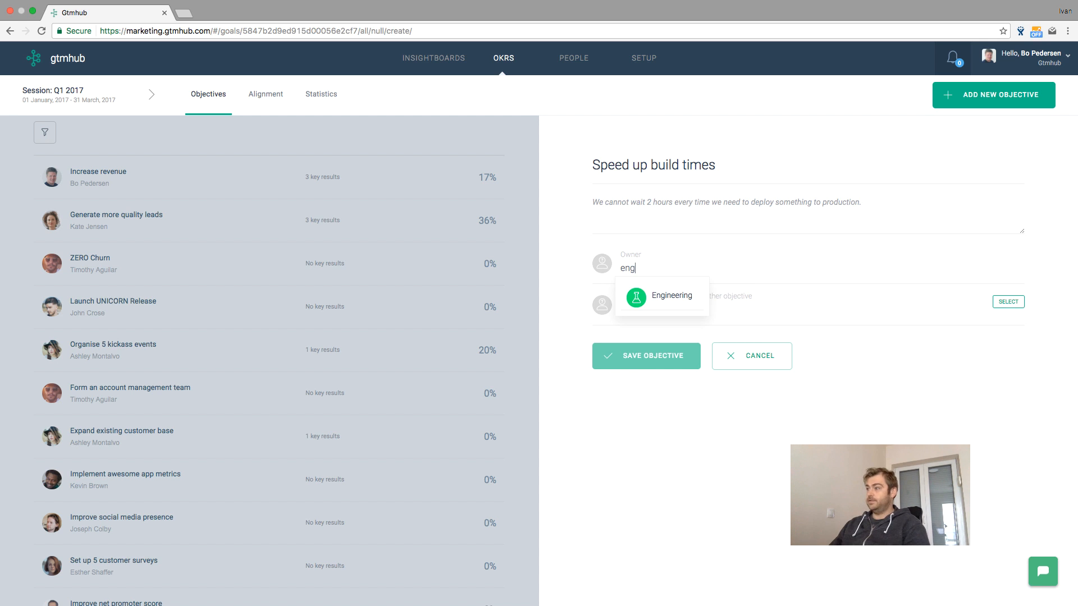
{"action": "left_click", "coordinate": [698, 289]}
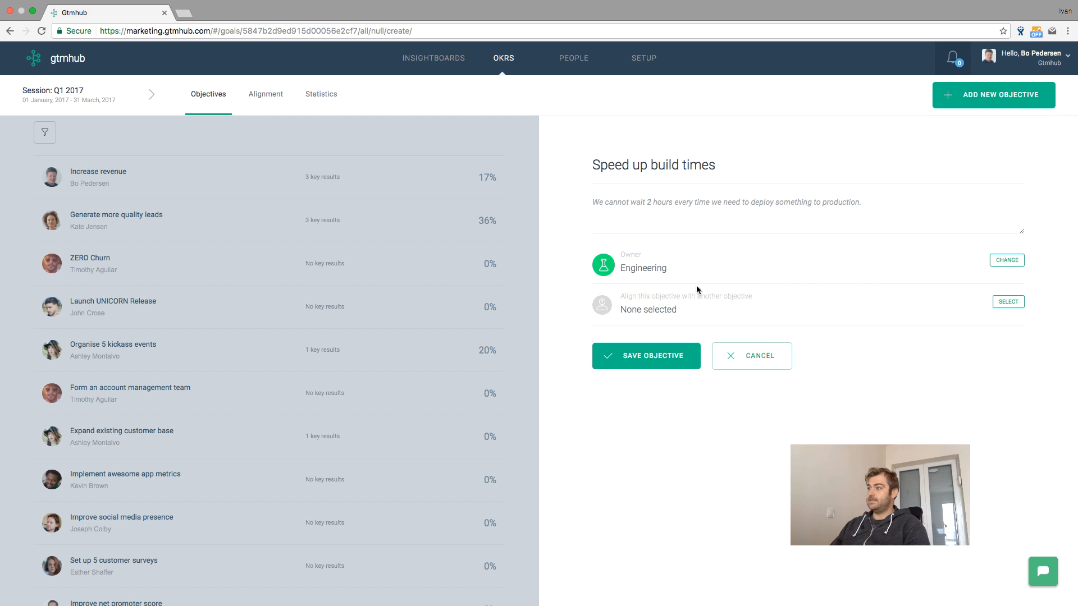
{"action": "left_click", "coordinate": [655, 358]}
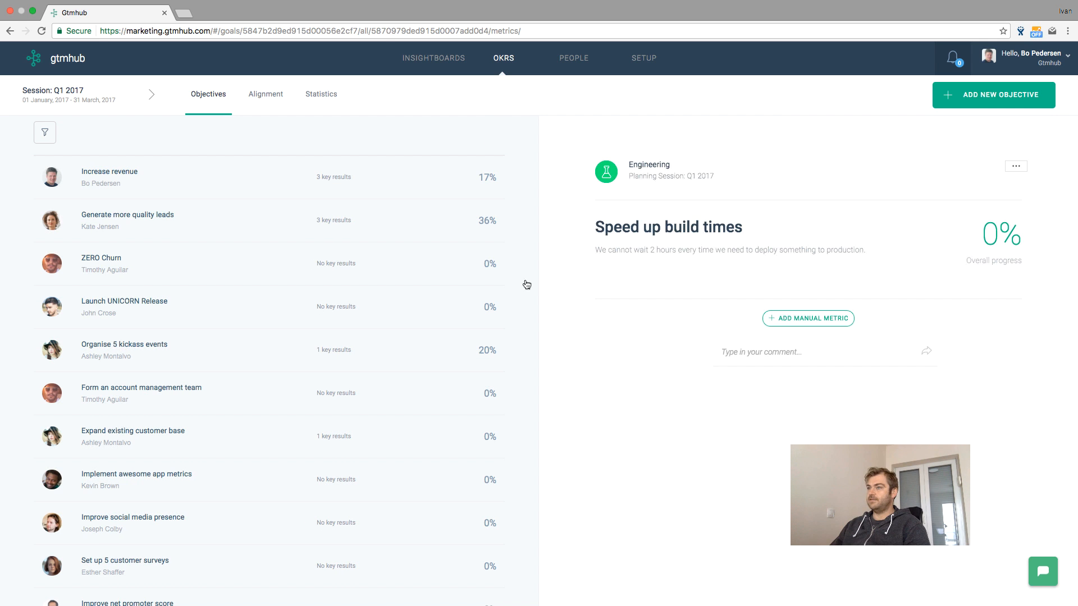
Start a manual key result for the "Speed up build times" objective named "Test runs under 15 minutes".
{"action": "left_click", "coordinate": [809, 320]}
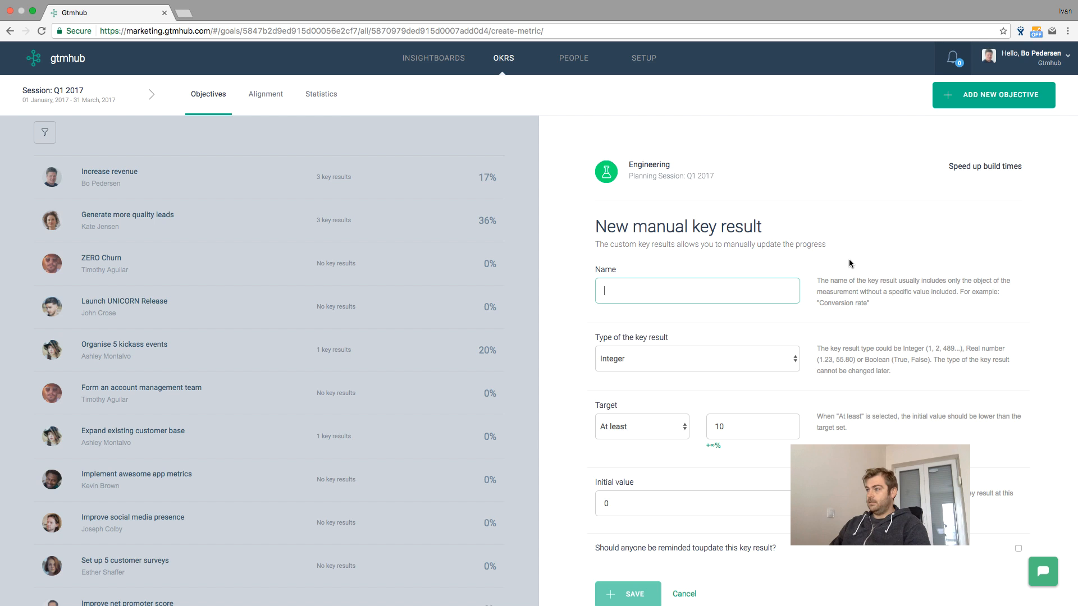
{"action": "type", "text": "Test "}
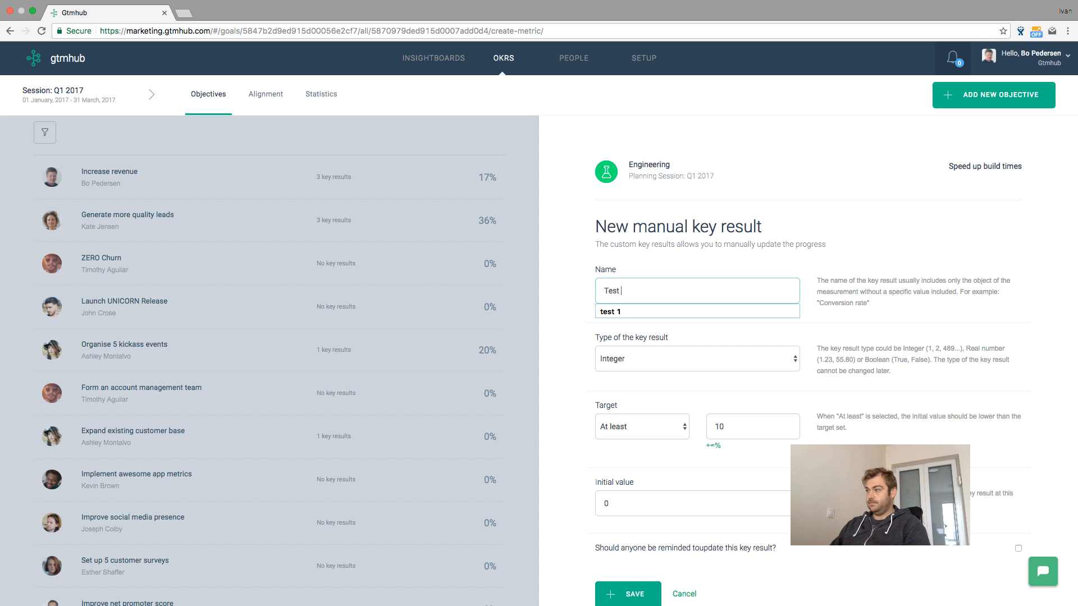
{"action": "type", "text": "runs"}
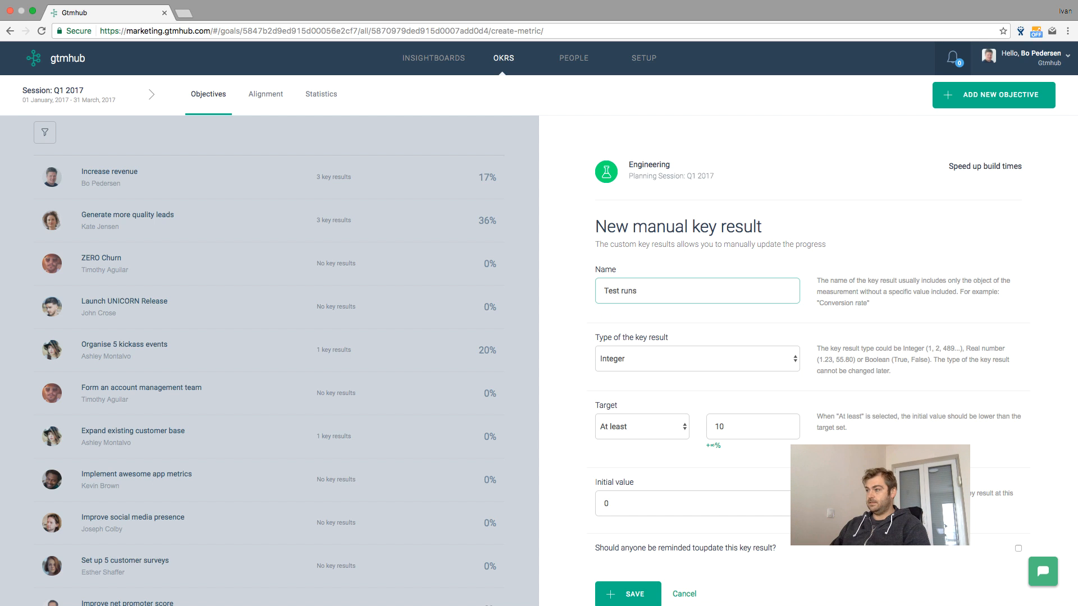
{"action": "type", "text": " under 15 minutes"}
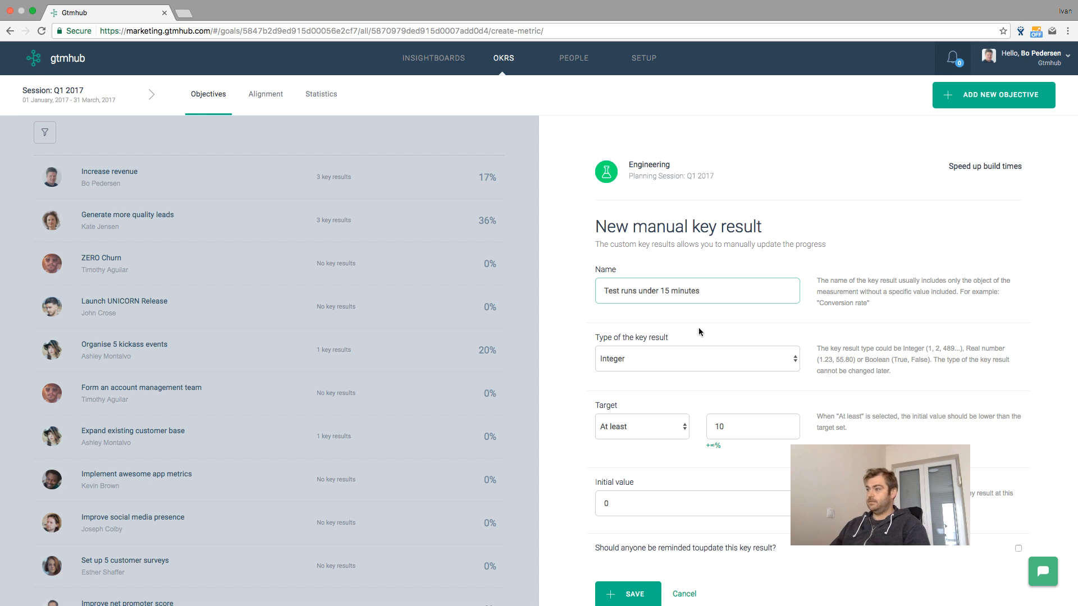
Set the key result's target to at most 15, keep the initial value of 20 and save the key result.
{"action": "left_click", "coordinate": [652, 430]}
{"action": "left_click", "coordinate": [653, 441]}
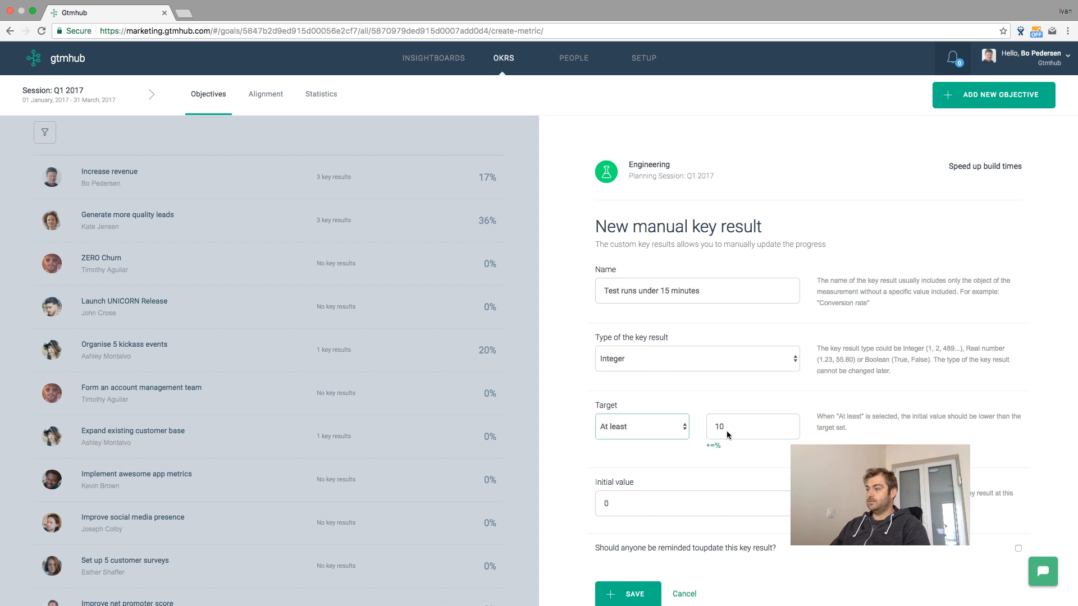
{"action": "left_click", "coordinate": [730, 436]}
{"action": "key", "text": "BackSpace"}
{"action": "type", "text": "5"}
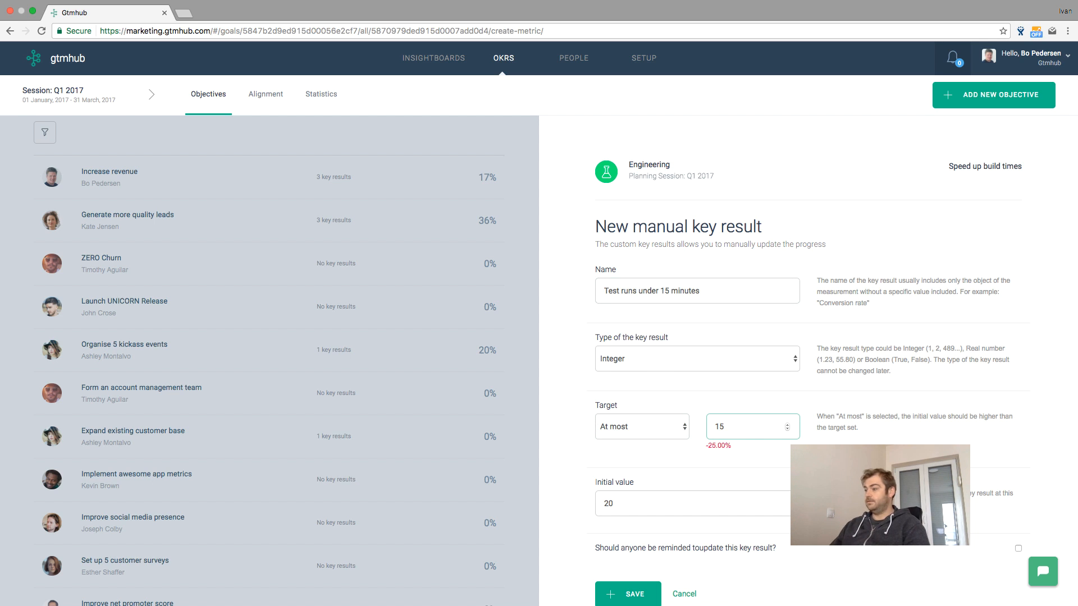
{"action": "left_click", "coordinate": [633, 508]}
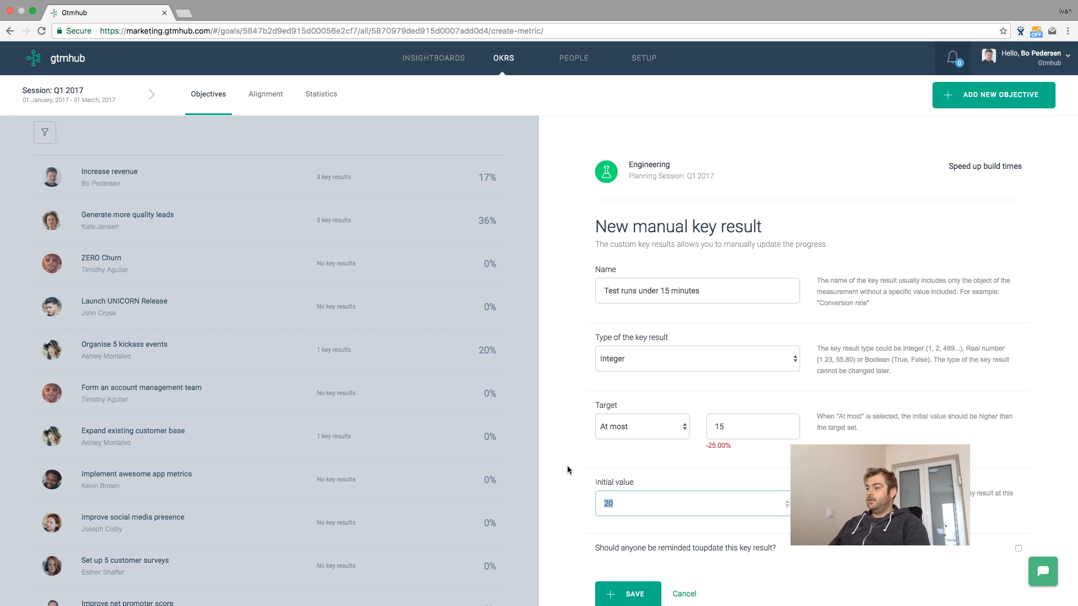
{"action": "scroll", "coordinate": [568, 470], "scroll_direction": "down", "scroll_amount": 2}
{"action": "left_click", "coordinate": [625, 547]}
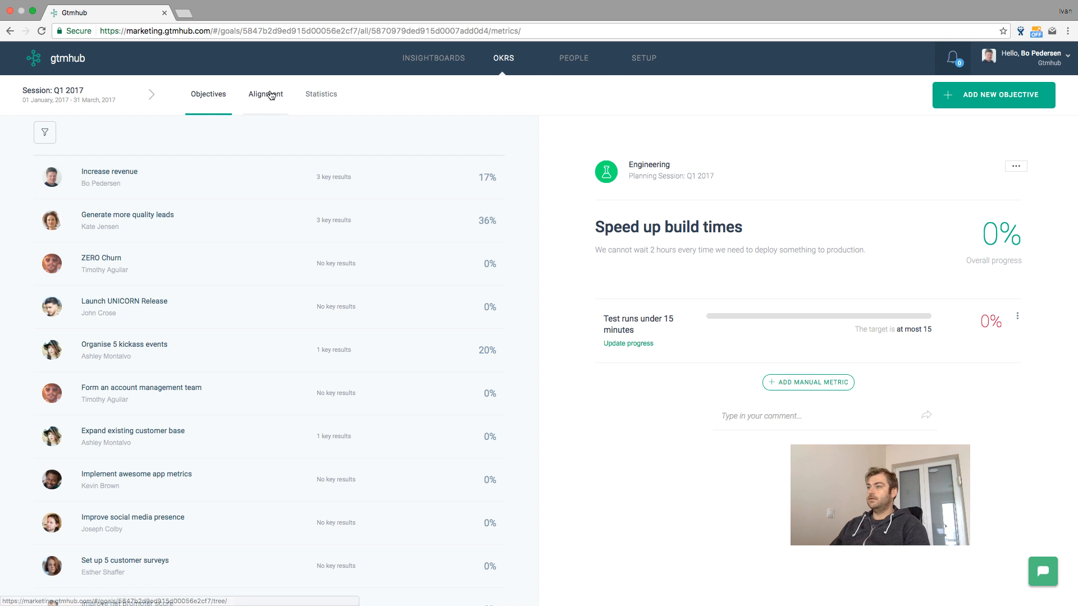
Find Engineering in the team list with the filter "en" and compare its team and members session statistics.
{"action": "left_click", "coordinate": [574, 58]}
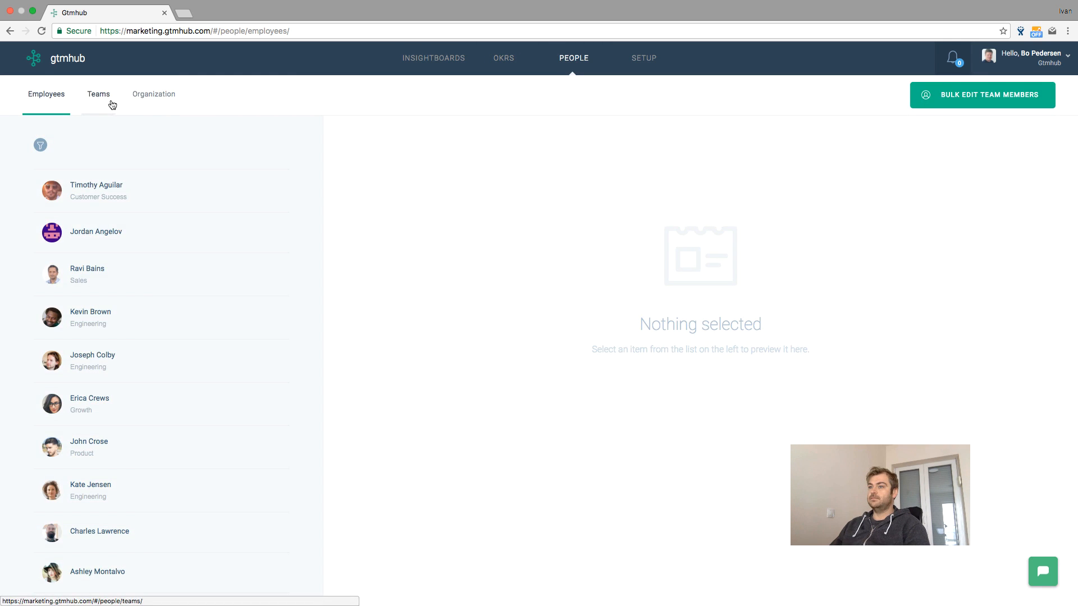
{"action": "left_click", "coordinate": [108, 100]}
{"action": "left_click", "coordinate": [40, 145]}
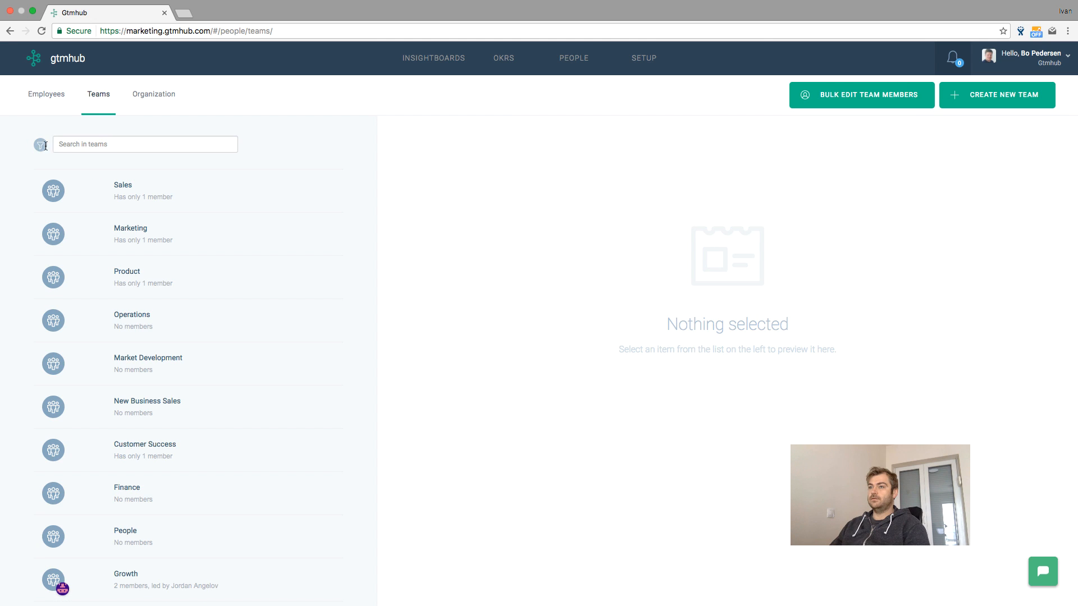
{"action": "type", "text": "en"}
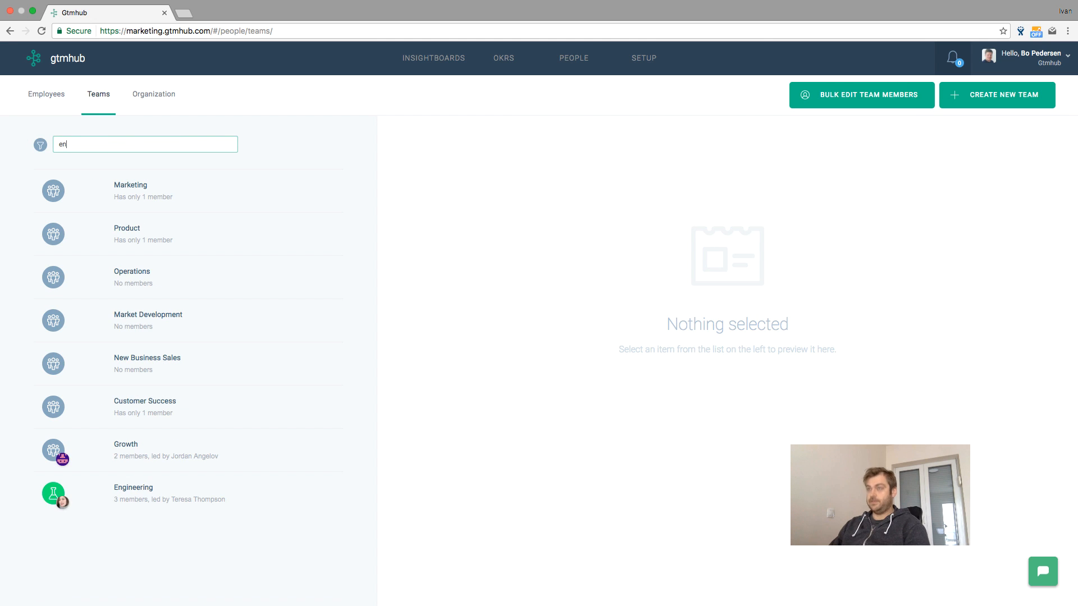
{"action": "left_click", "coordinate": [188, 493]}
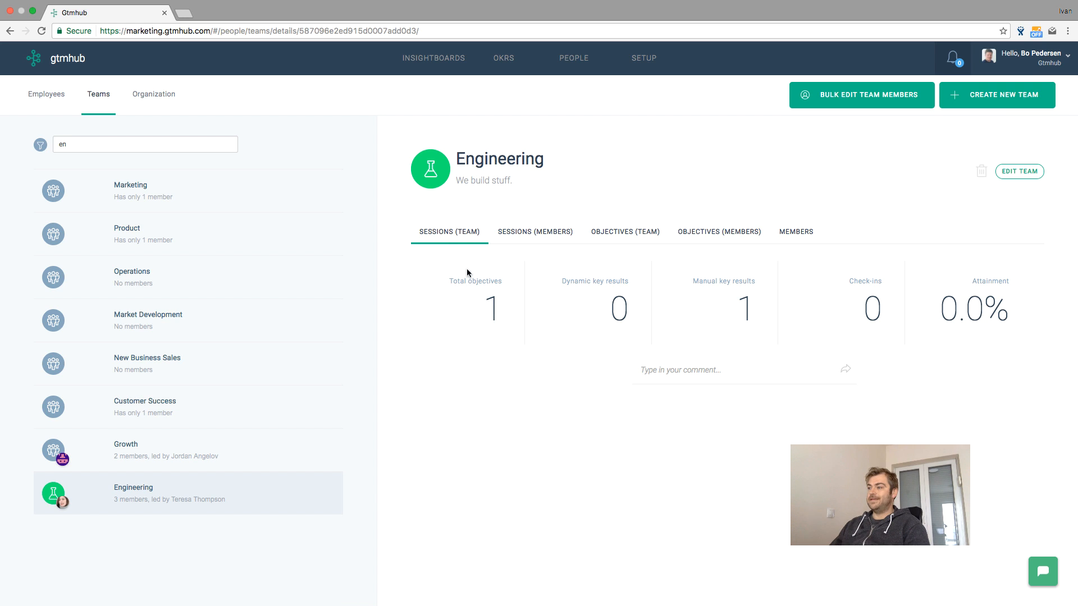
{"action": "left_click", "coordinate": [540, 233]}
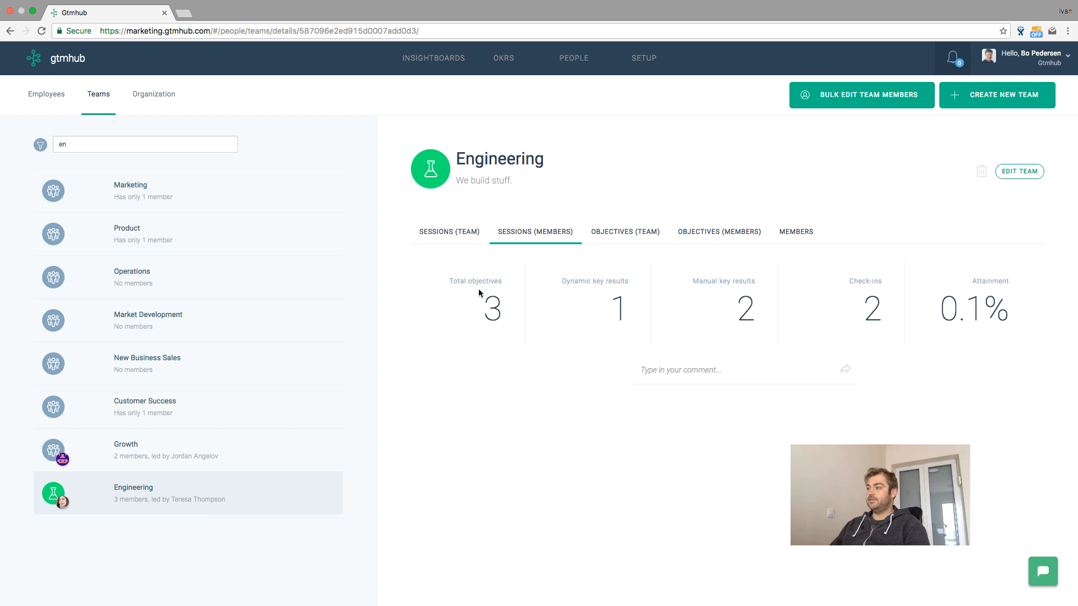
{"action": "left_click", "coordinate": [465, 241]}
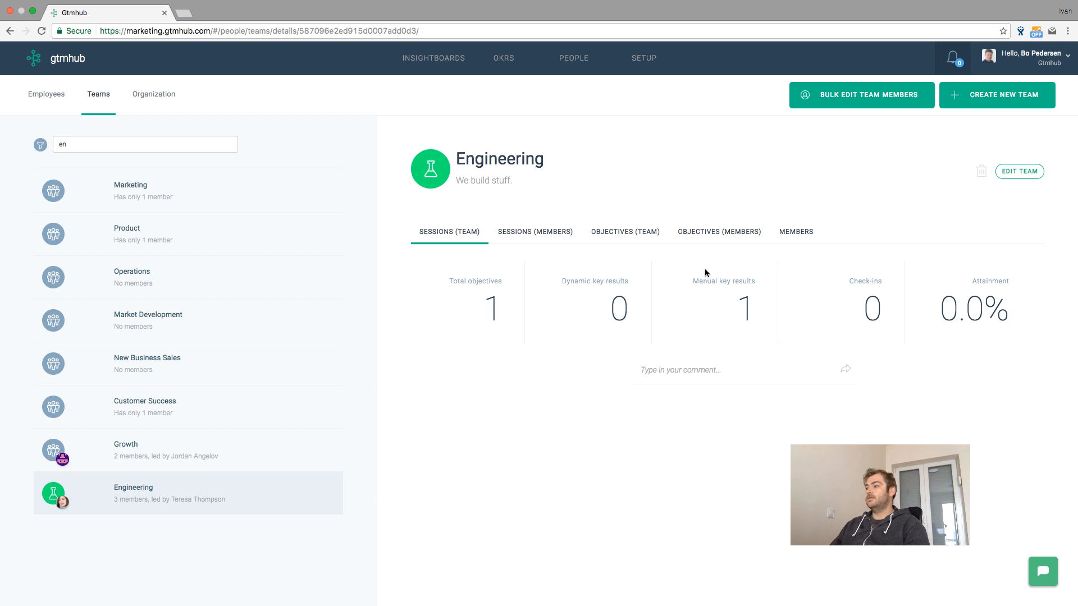
Review the objectives of the Engineering team and its members, and look into the members' objective "Generate more quality leads".
{"action": "left_click", "coordinate": [611, 234]}
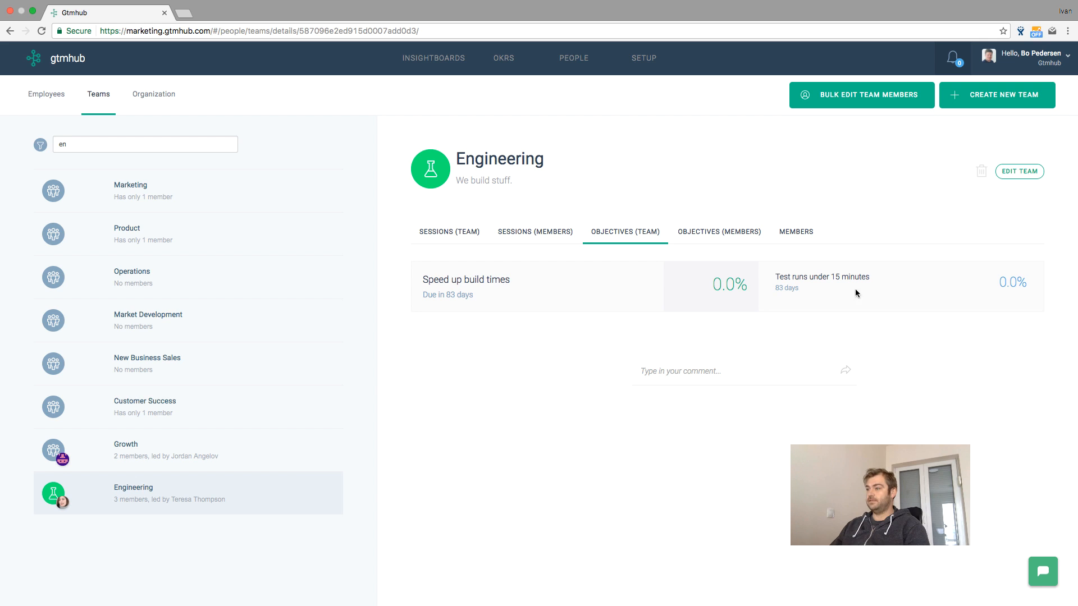
{"action": "left_click", "coordinate": [710, 241]}
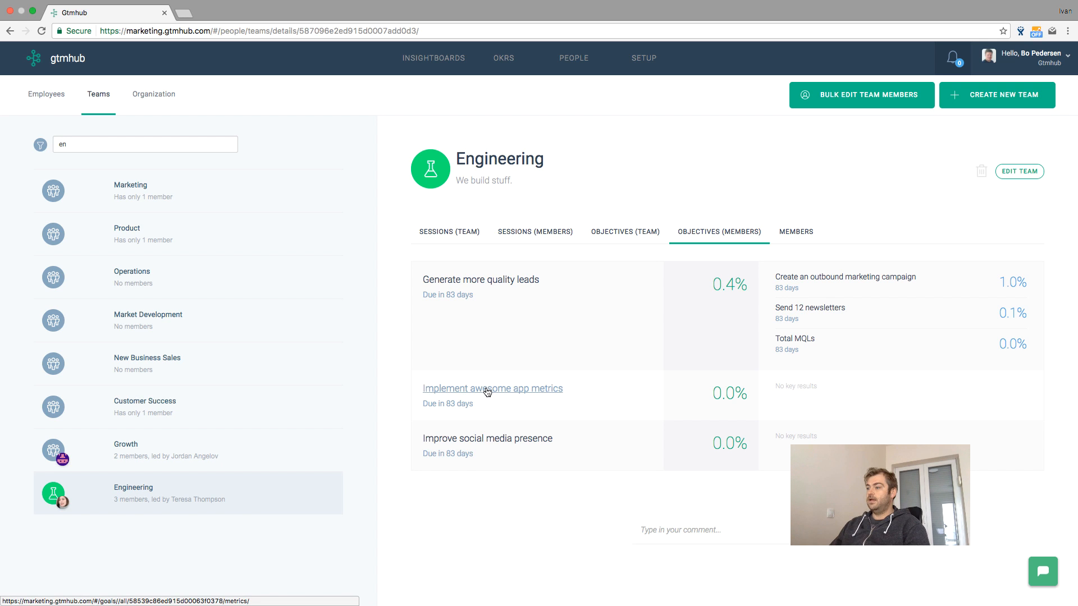
{"action": "left_click", "coordinate": [489, 280]}
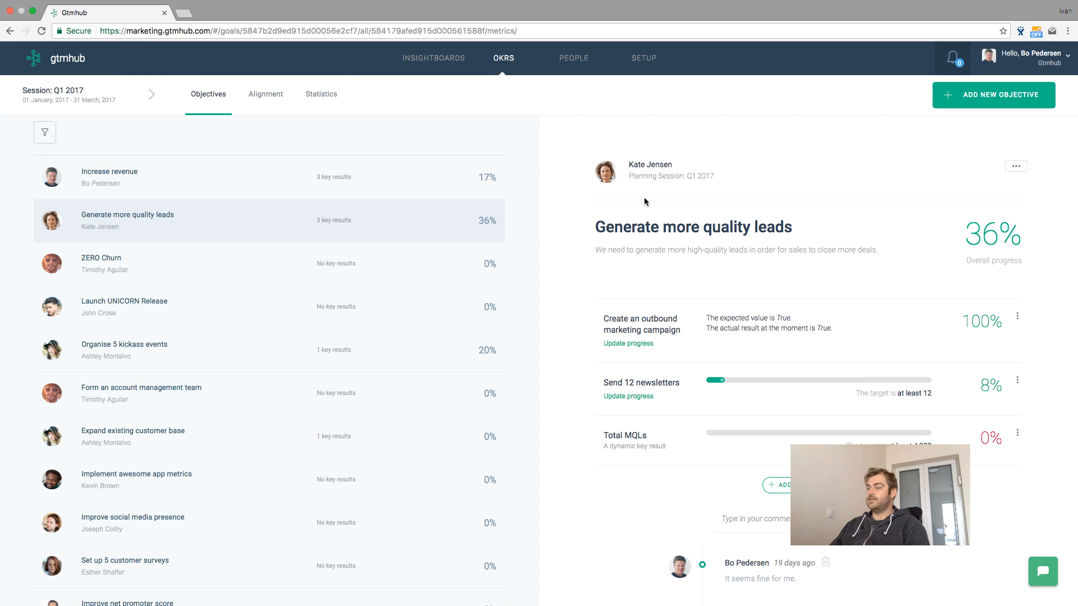
{"action": "scroll", "coordinate": [272, 120], "scroll_direction": "down", "scroll_amount": 1}
{"action": "left_click", "coordinate": [10, 32]}
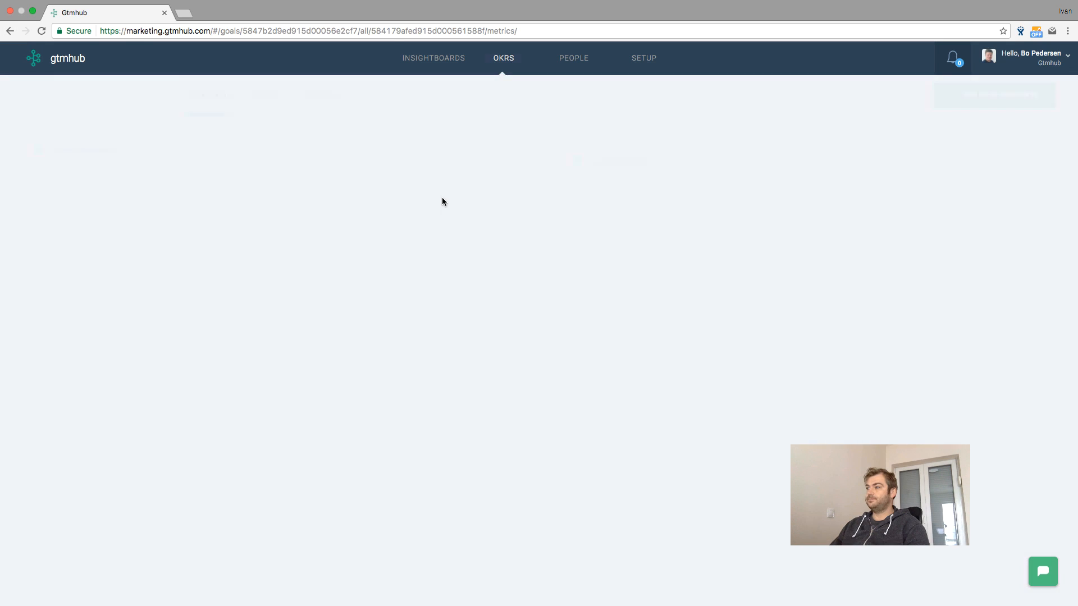
Filter the employee list by "eng".
{"action": "left_click", "coordinate": [573, 58]}
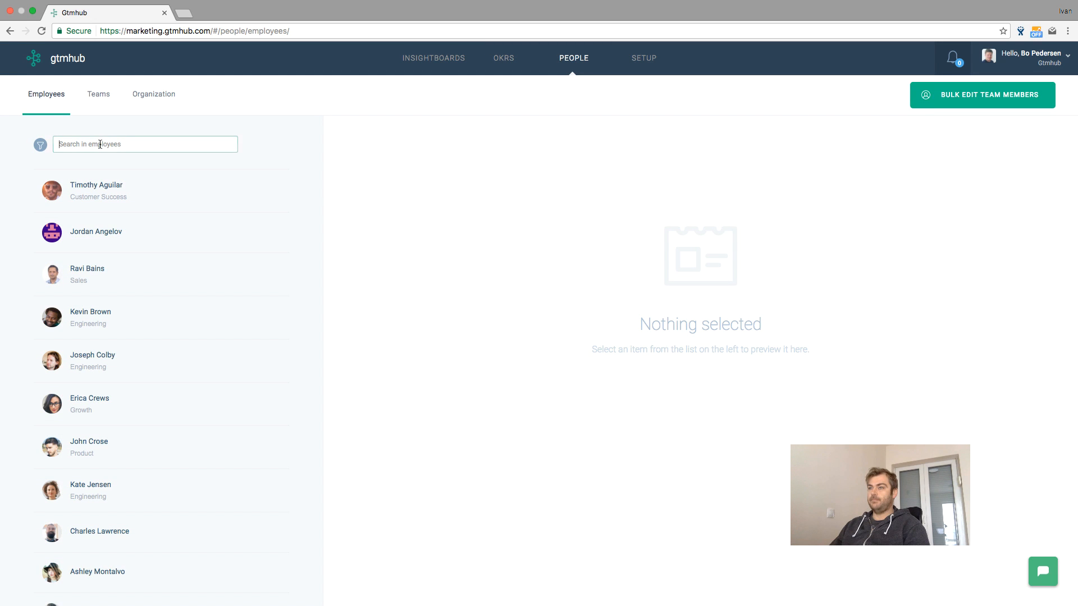
{"action": "left_click", "coordinate": [100, 144]}
{"action": "type", "text": "eng"}
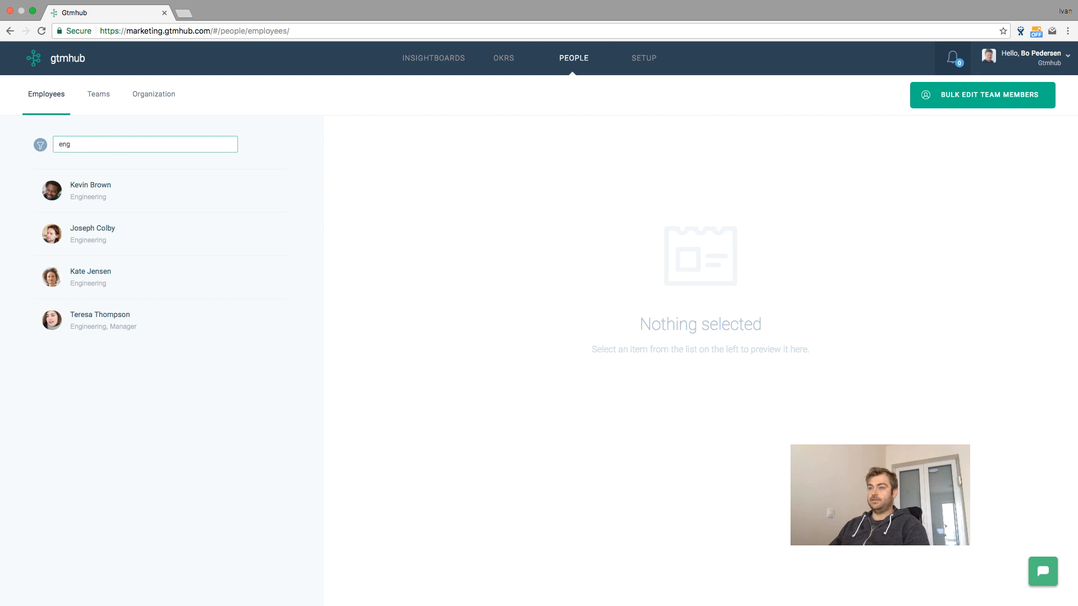
Reopen Engineering from the teams filtered by "en" and check its members and both team and members session statistics.
{"action": "left_click", "coordinate": [94, 95]}
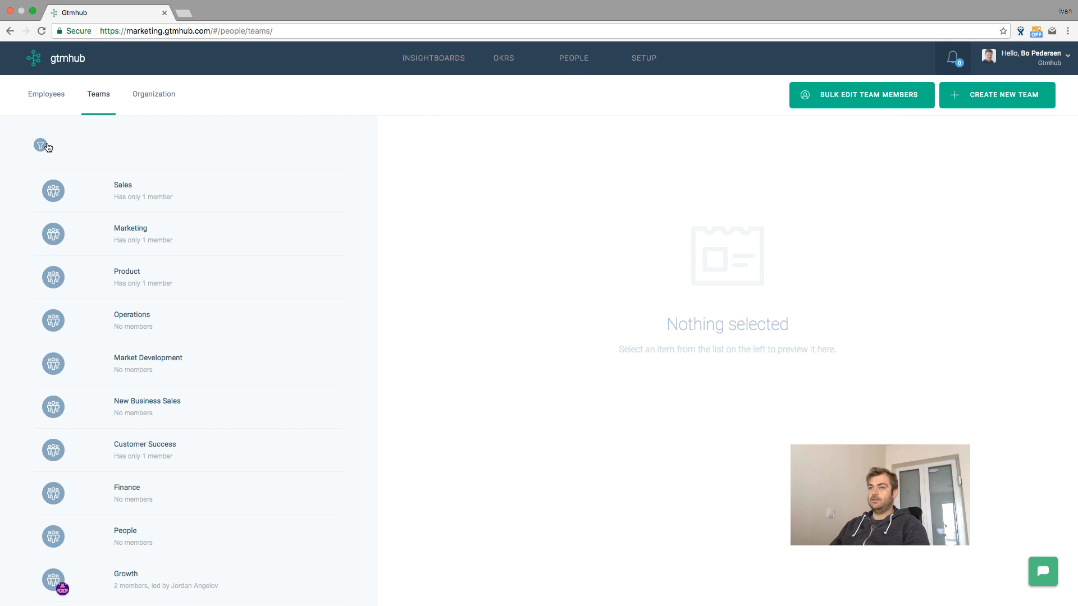
{"action": "left_click", "coordinate": [48, 147]}
{"action": "type", "text": "en"}
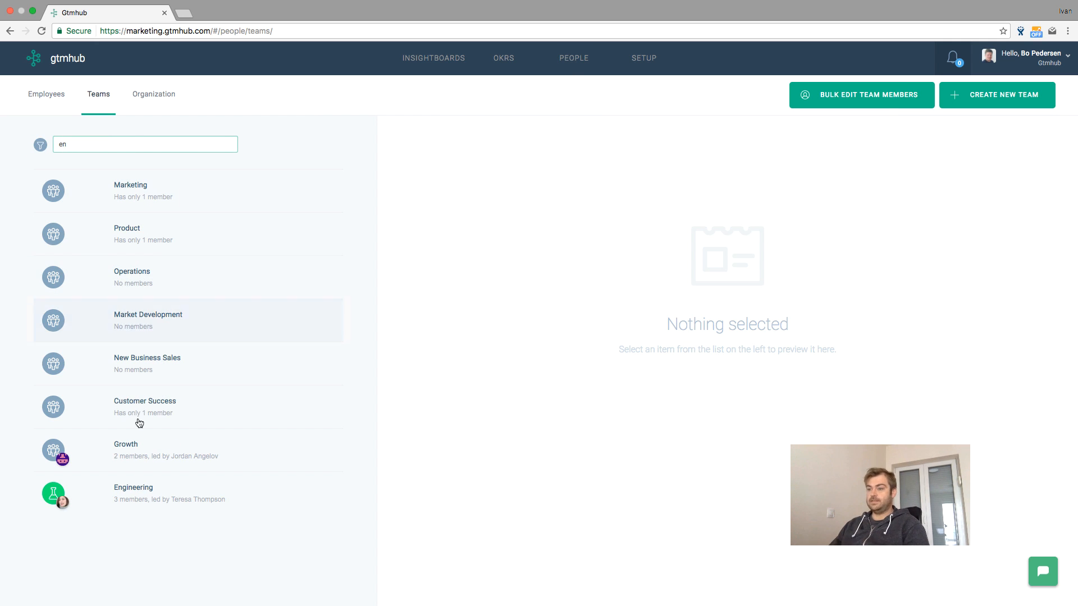
{"action": "left_click", "coordinate": [169, 504]}
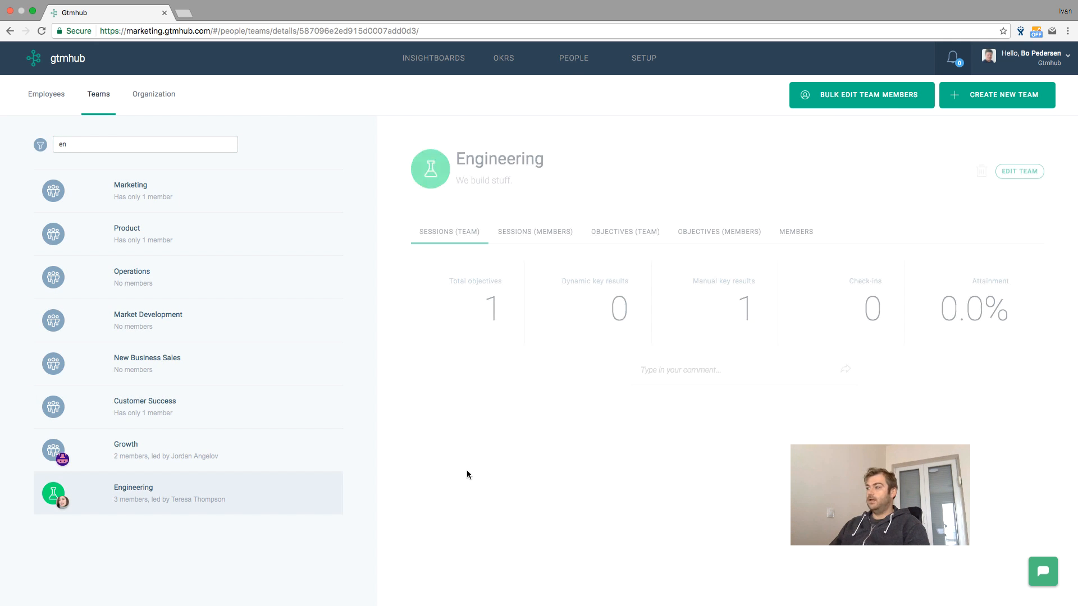
{"action": "left_click", "coordinate": [793, 244]}
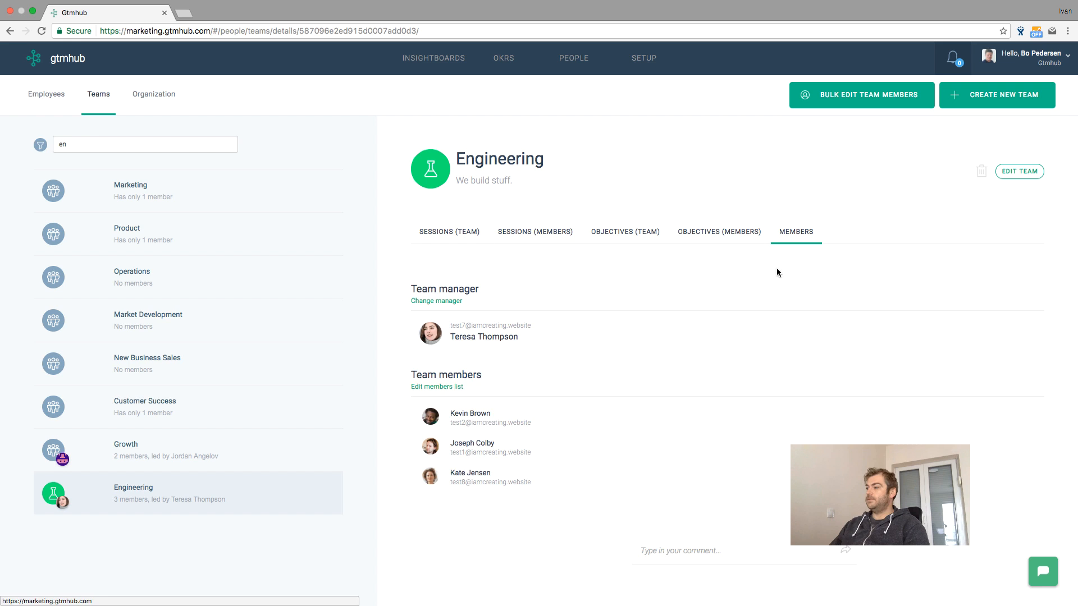
{"action": "left_click", "coordinate": [460, 237]}
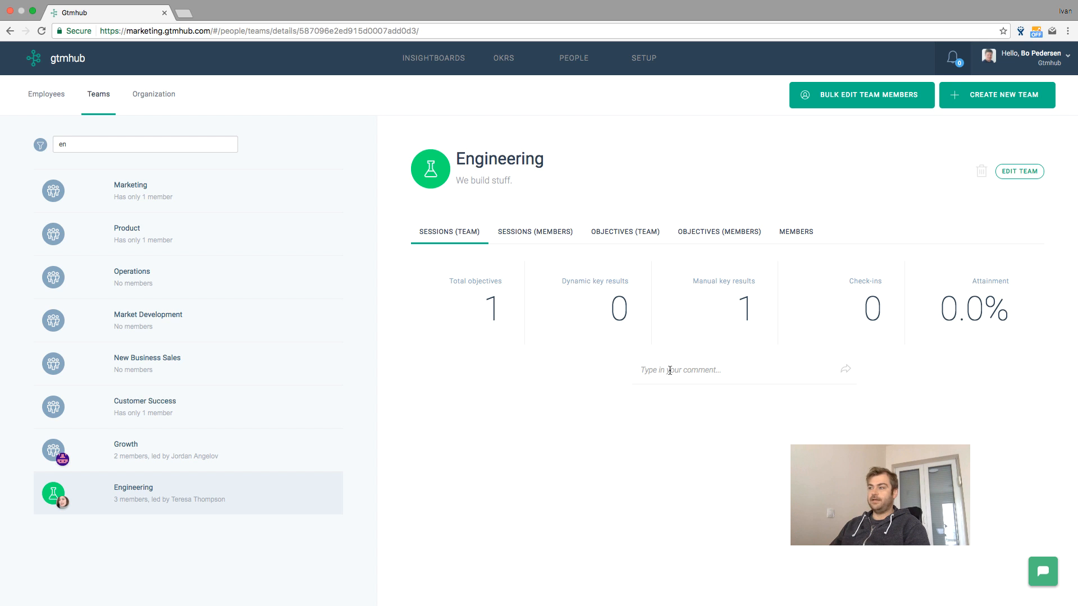
{"action": "left_click", "coordinate": [536, 233]}
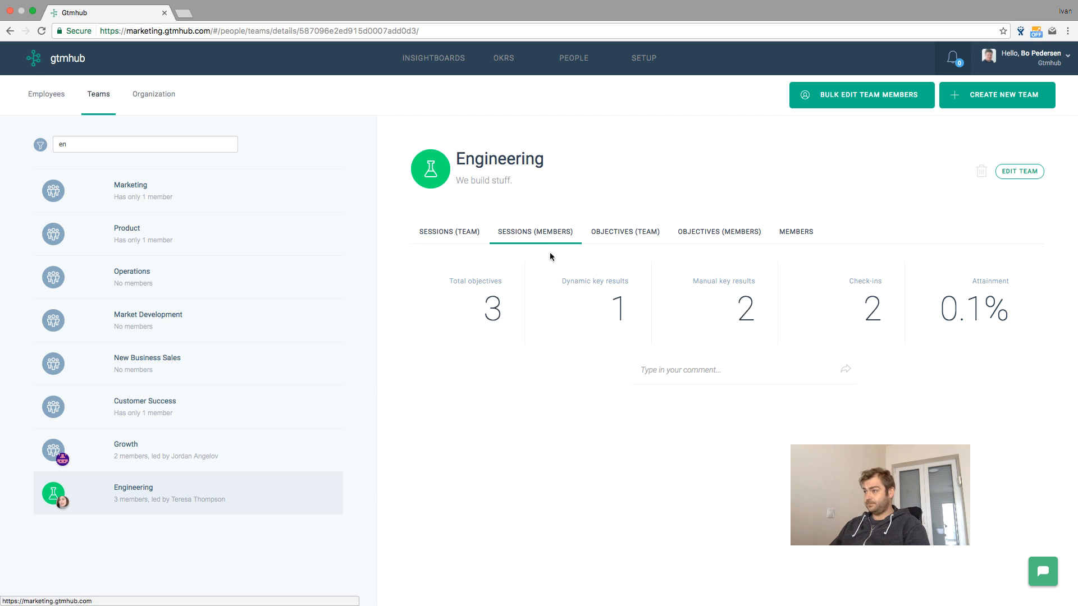
Post the comment "Guys, this is a great initiative! Keep up the good work!" with the Engineering team's objectives, correcting the misspelled word.
{"action": "left_click", "coordinate": [620, 239]}
{"action": "left_click", "coordinate": [692, 370]}
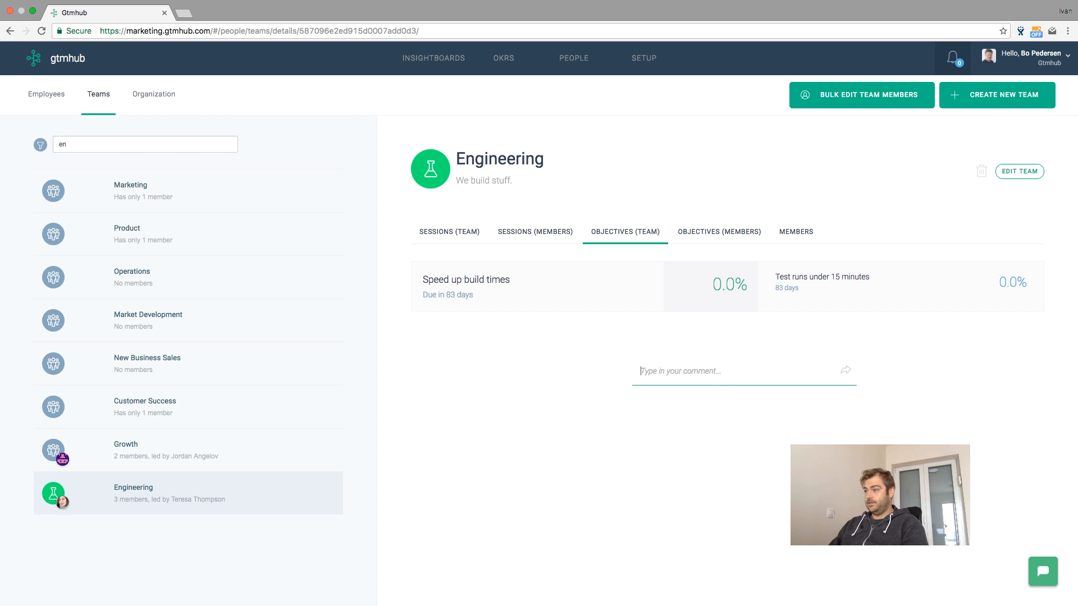
{"action": "type", "text": "Guys, "}
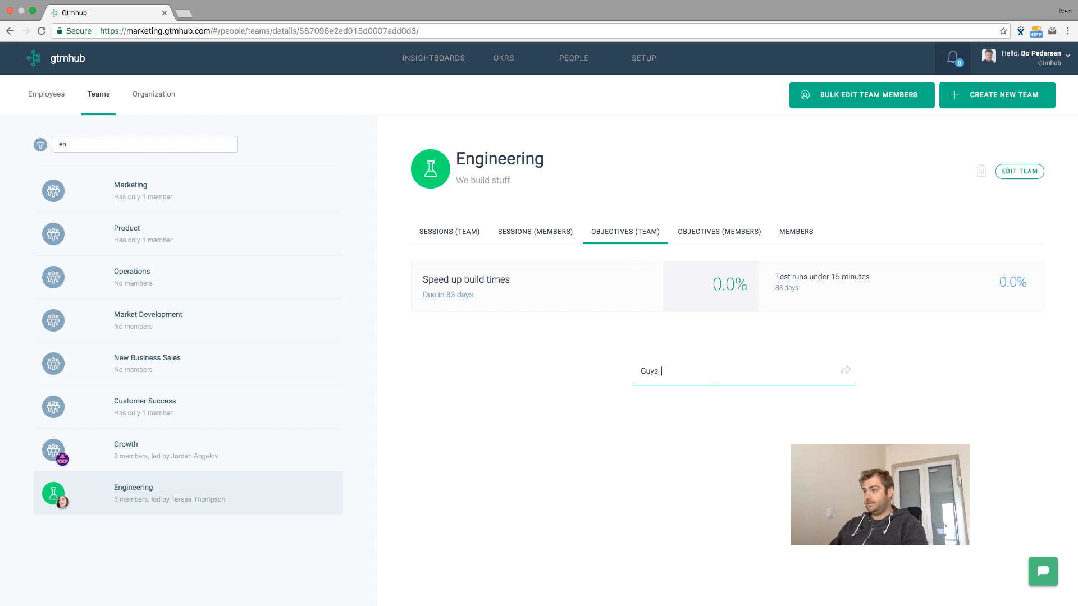
{"action": "type", "text": "this is a great inita"}
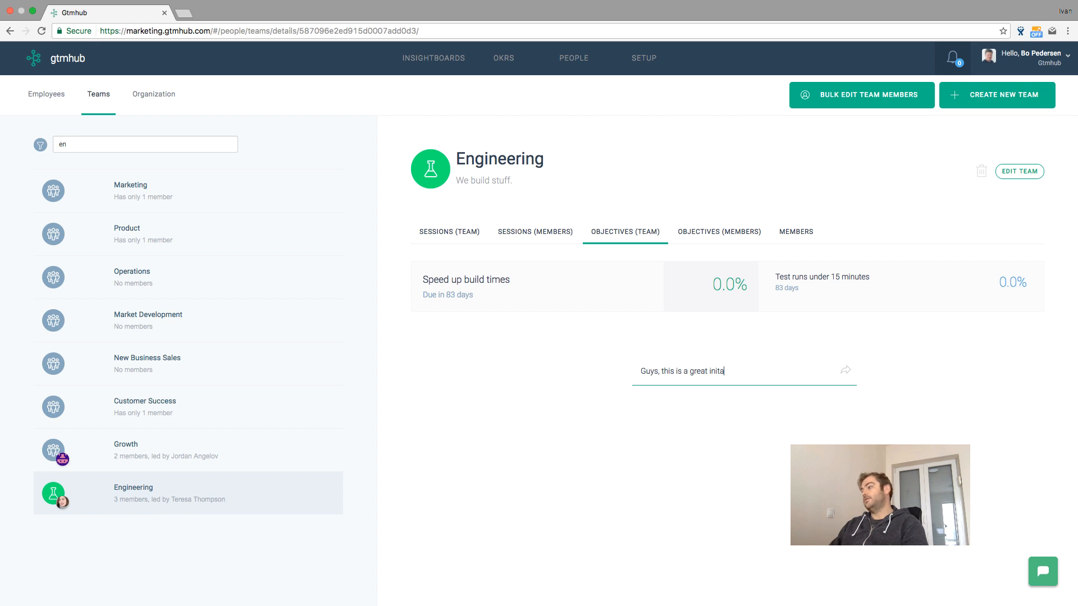
{"action": "type", "text": "tive! Keep up th"}
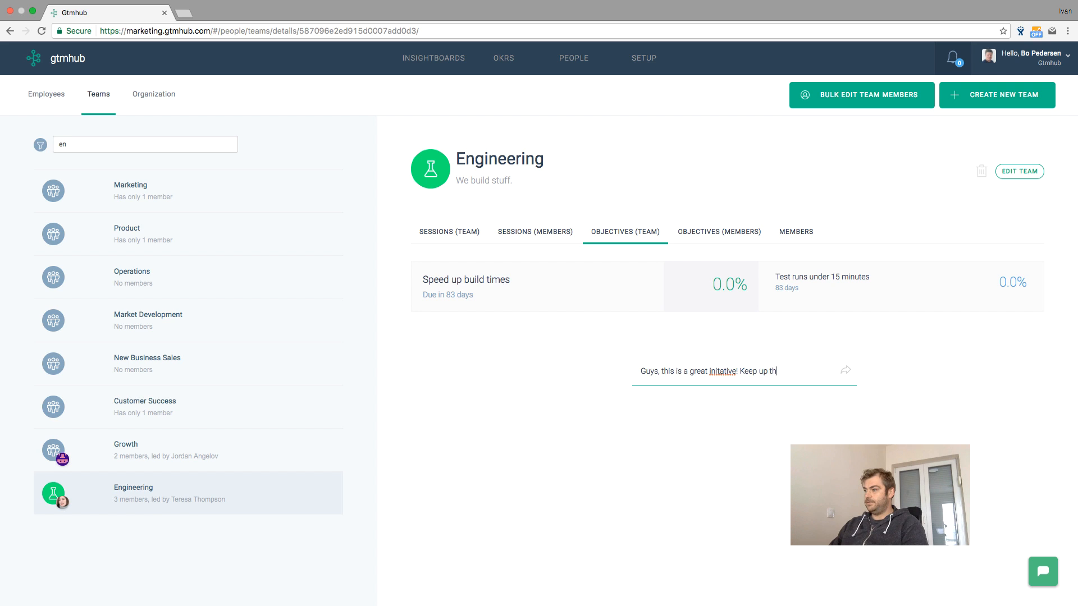
{"action": "type", "text": "e good work!"}
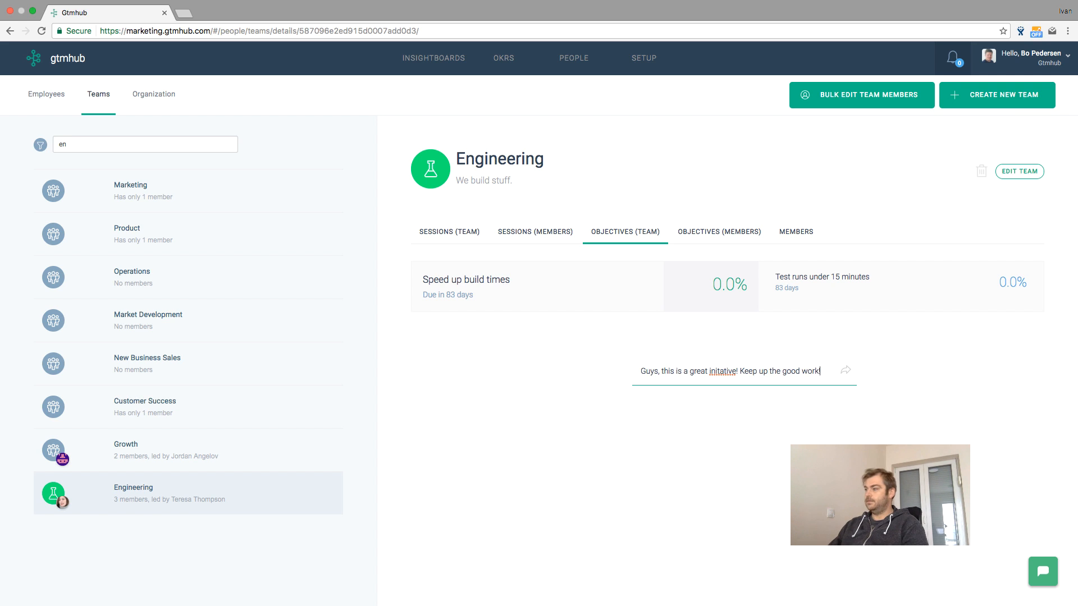
{"action": "right_click", "coordinate": [725, 371]}
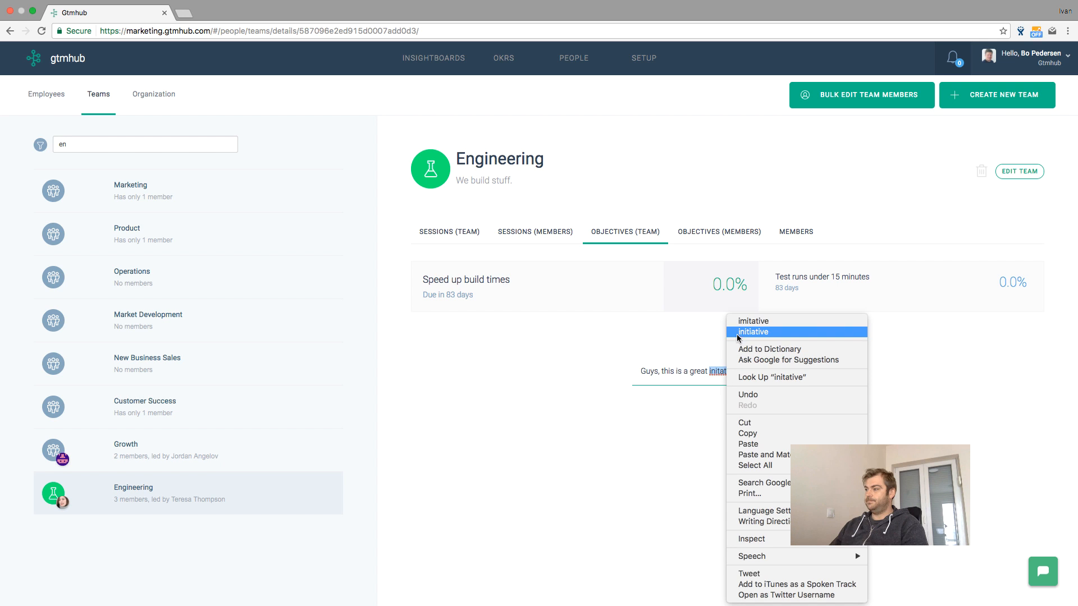
{"action": "left_click", "coordinate": [738, 332]}
{"action": "left_click", "coordinate": [845, 372]}
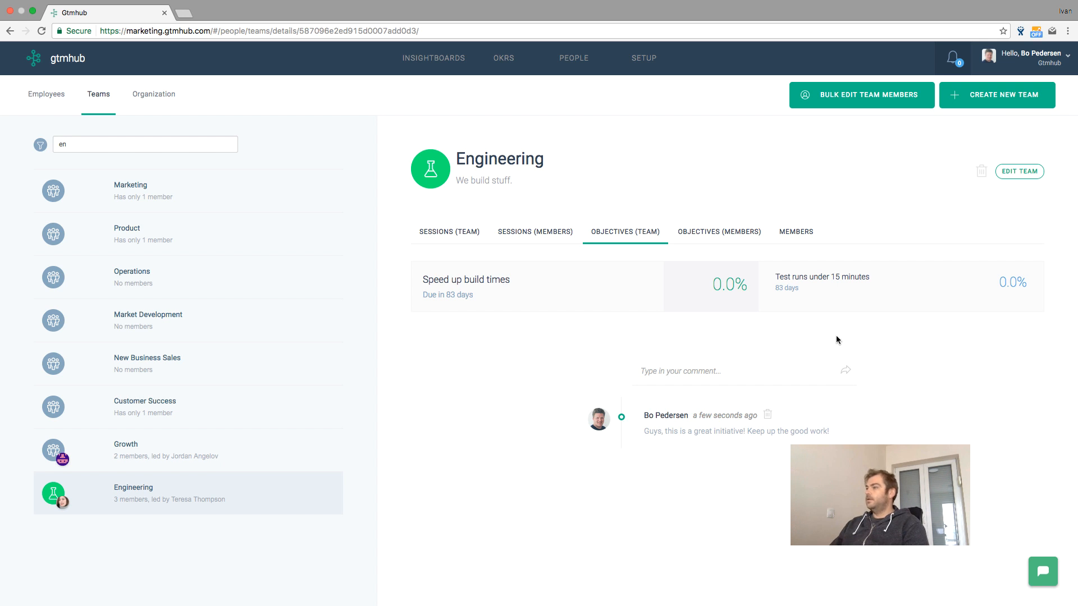
Delete the Engineering team.
{"action": "left_click", "coordinate": [981, 171]}
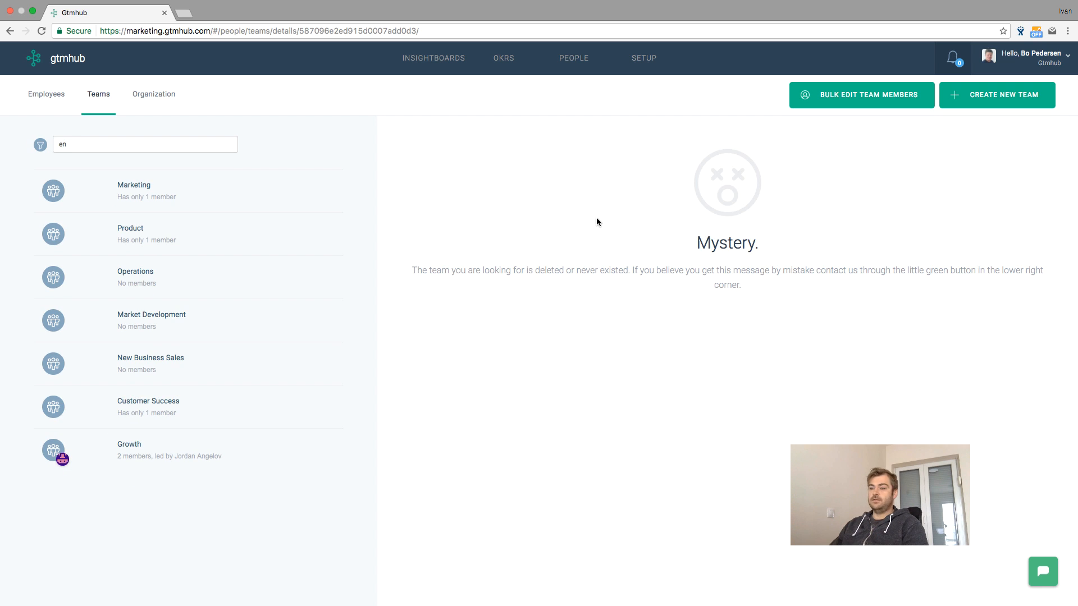